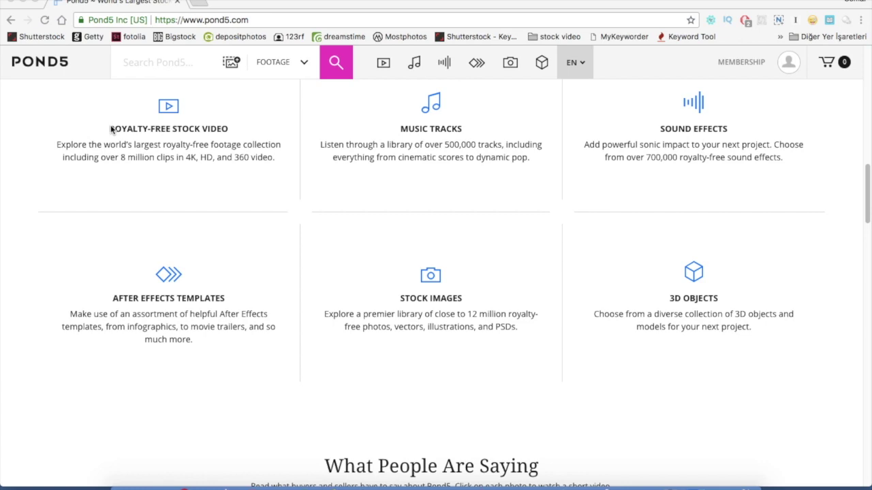
scroll(473, 221, up, 1)
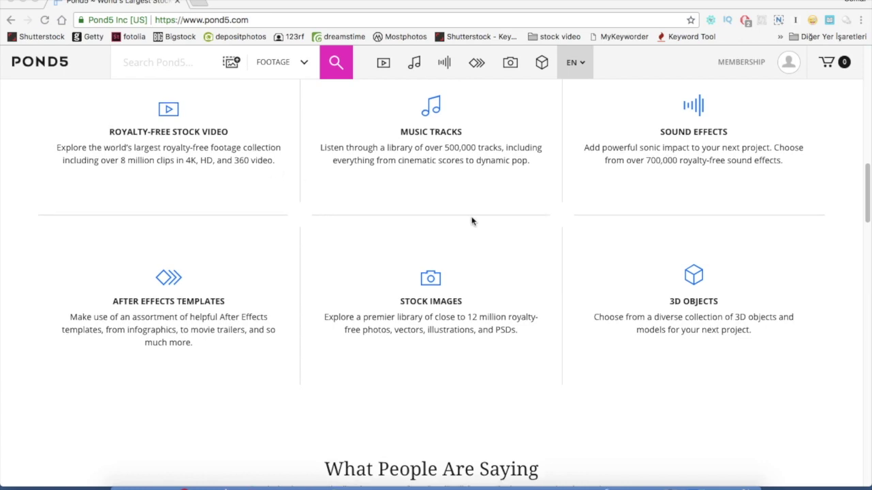
scroll(566, 227, up, 3)
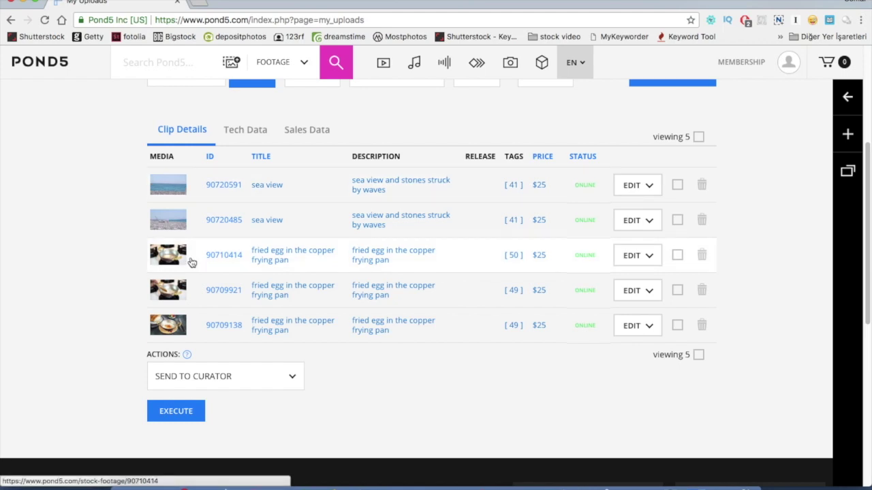
mouse_move(165, 325)
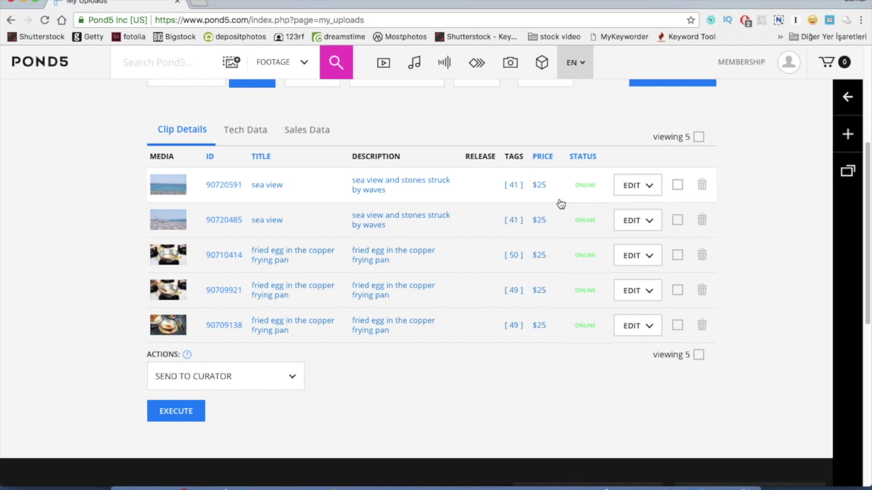
scroll(730, 315, up, 1)
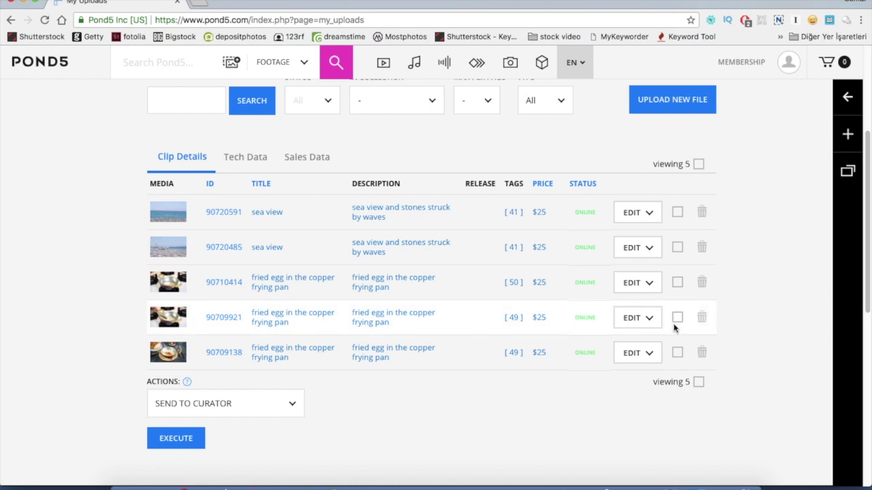
click(235, 70)
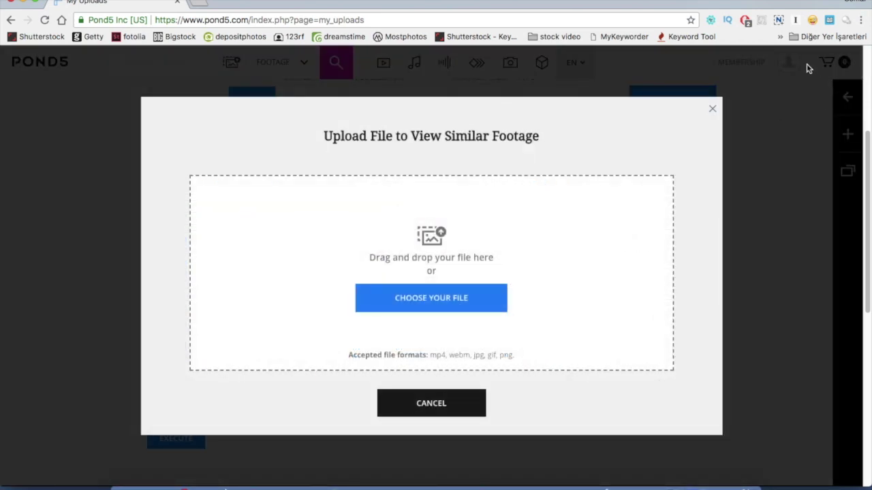
click(711, 111)
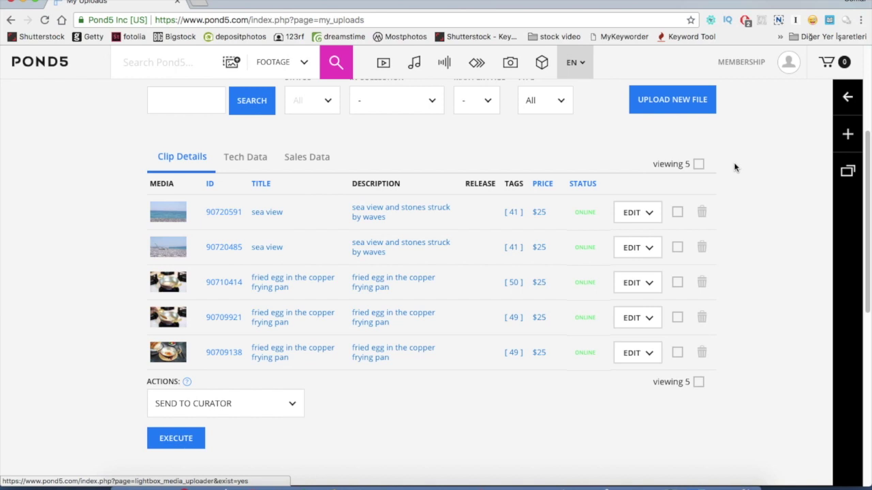
Step: Preview the kahve 2222.mov clip from the desktop folder before uploading it
click(692, 101)
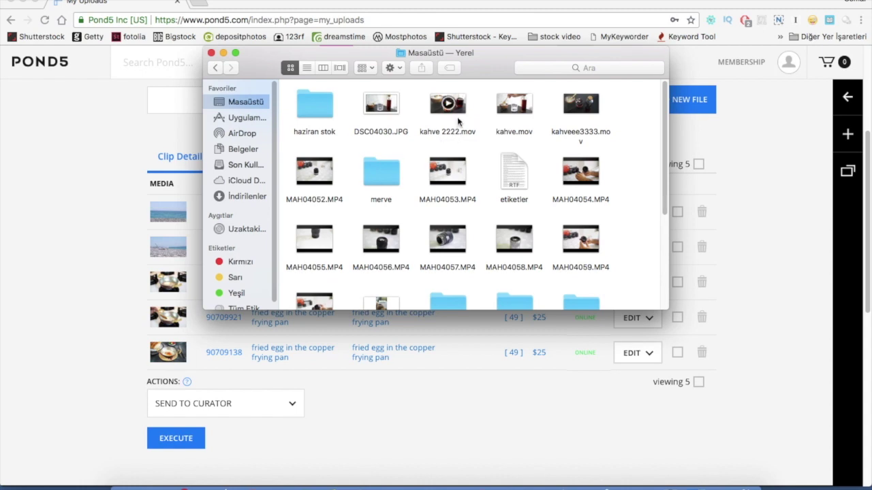
click(463, 115)
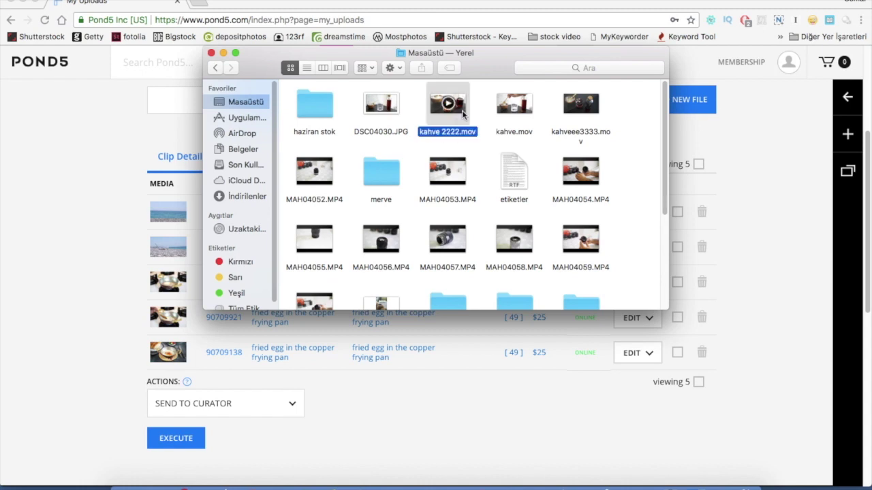
key(space)
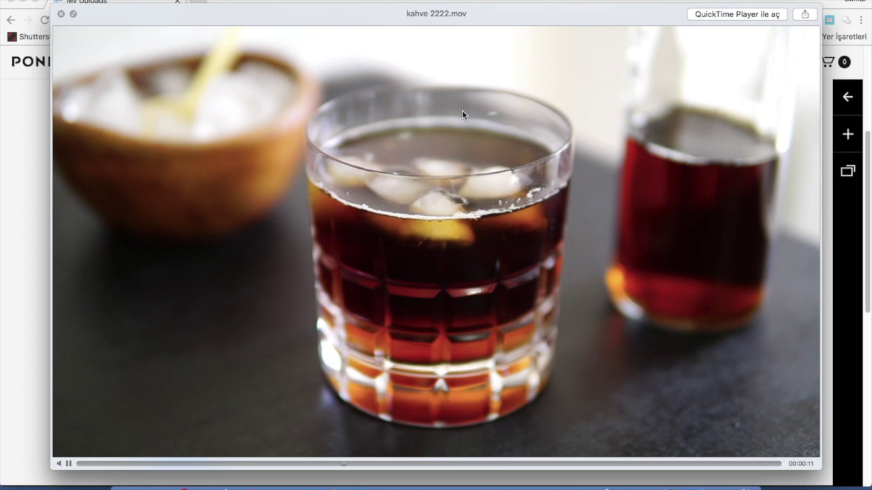
key(space)
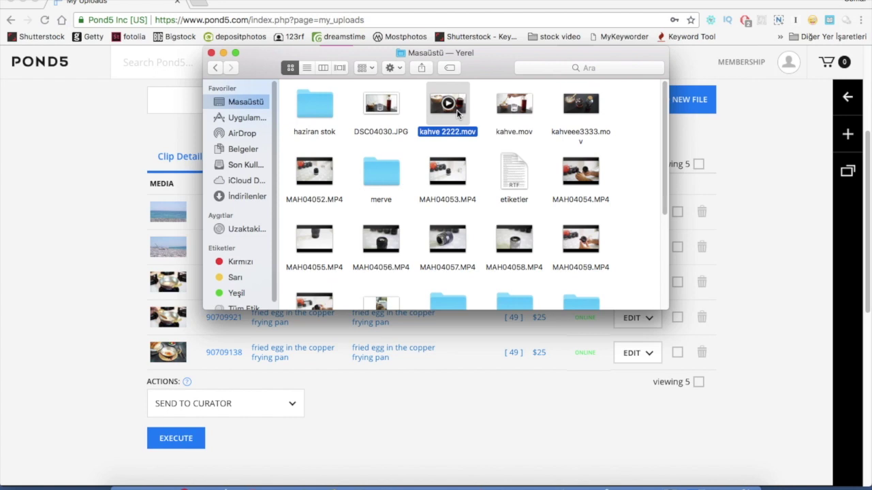
Step: Start a new media upload and add kahve 2222.mov from the desktop folder in Finder
drag(497, 60, 489, 56)
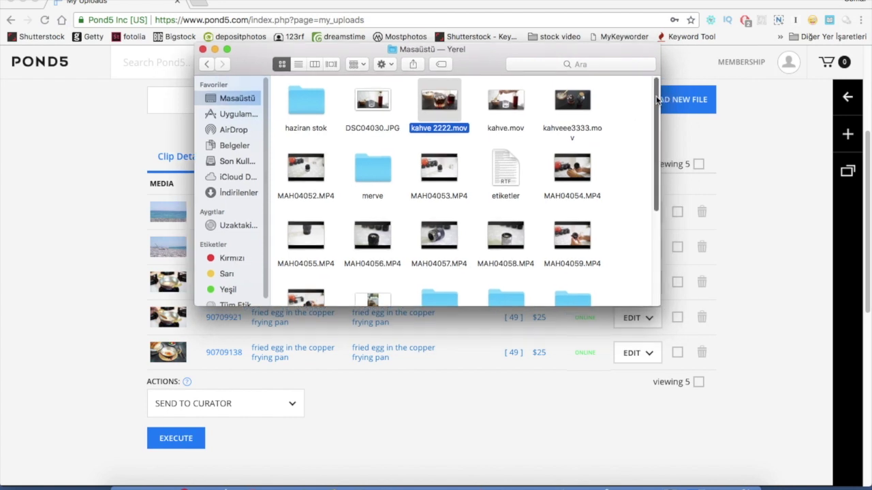
click(643, 107)
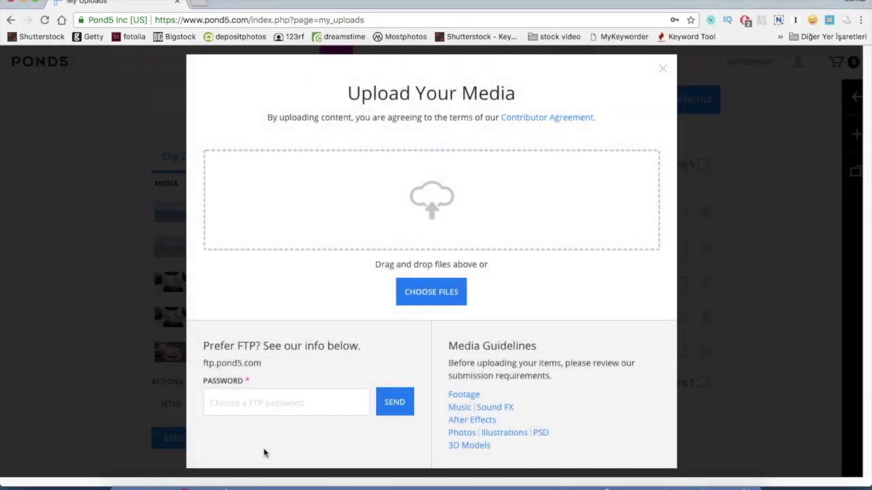
click(109, 486)
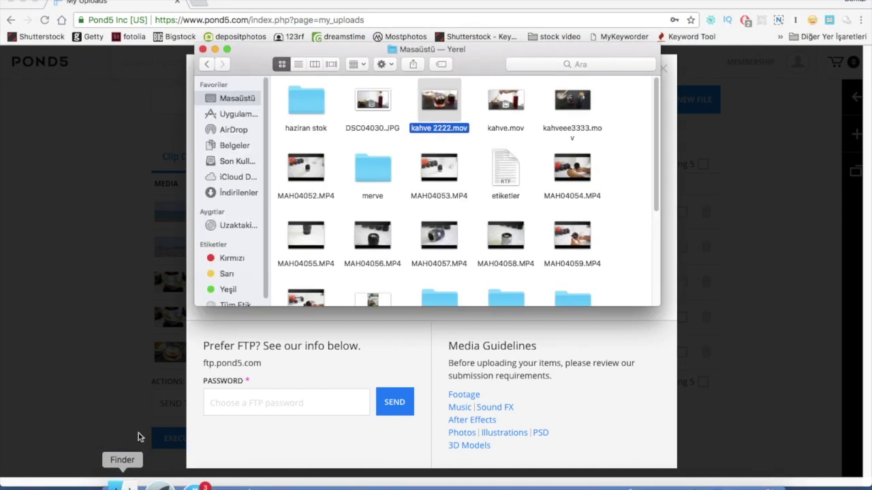
drag(456, 54, 610, 82)
drag(592, 129, 259, 201)
click(278, 97)
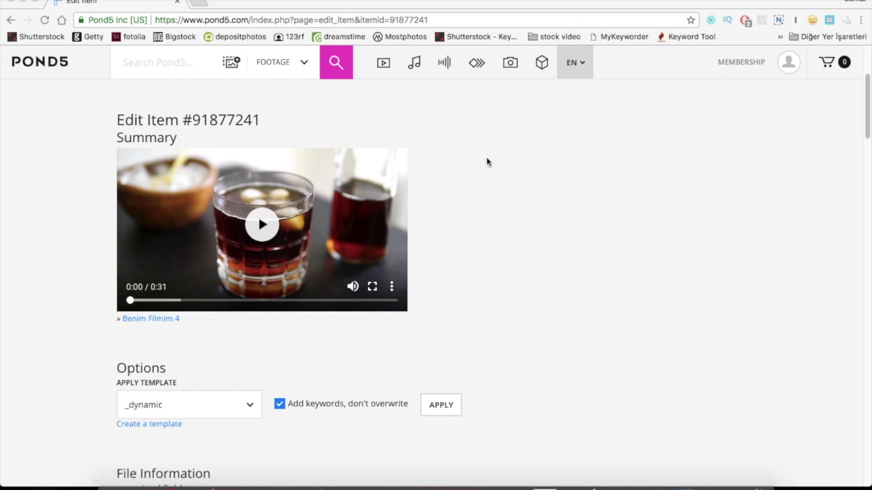
Step: Clear the default title in the uploaded coffee clip's file information
scroll(487, 164, down, 1)
scroll(358, 386, down, 3)
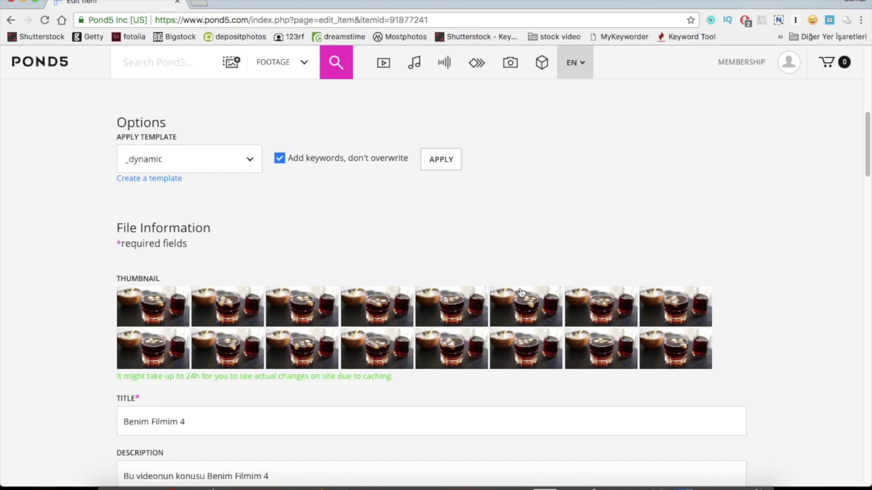
scroll(230, 338, down, 2)
triple_click(243, 357)
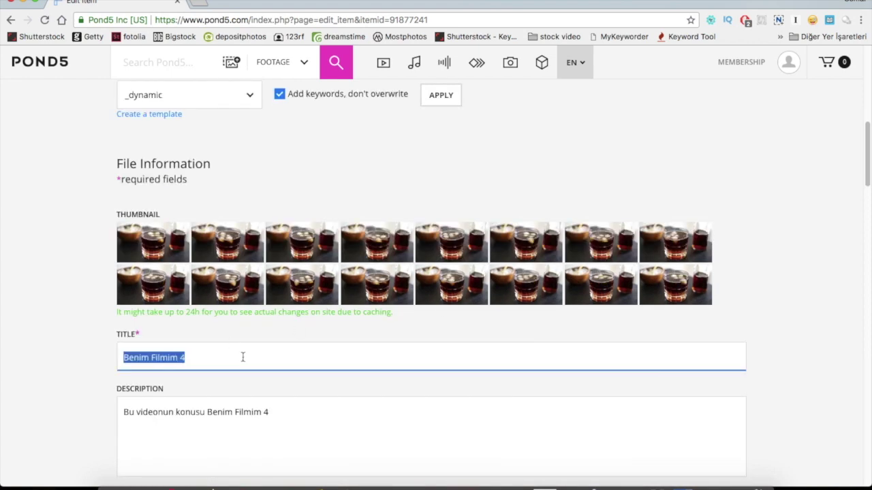
key(ctrl+x)
Step: Open the etiketler document from the desktop in TextEdit and search it for "ice coffee"
click(341, 485)
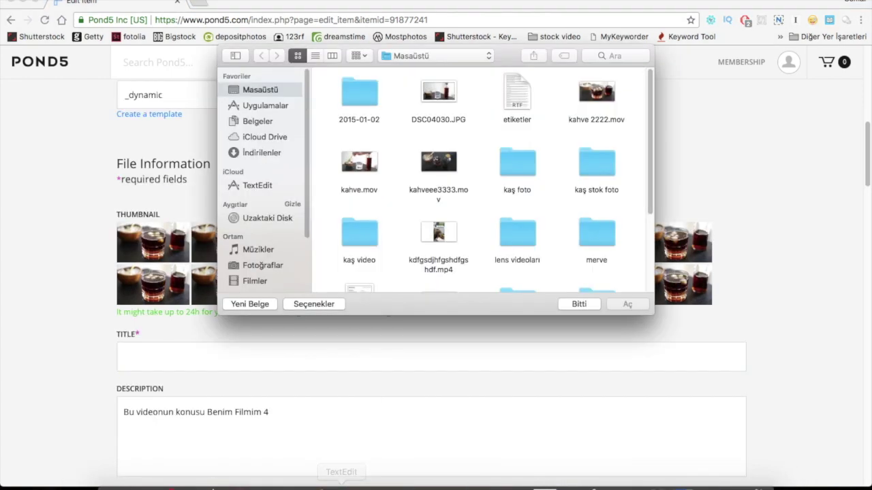
click(517, 95)
double_click(517, 93)
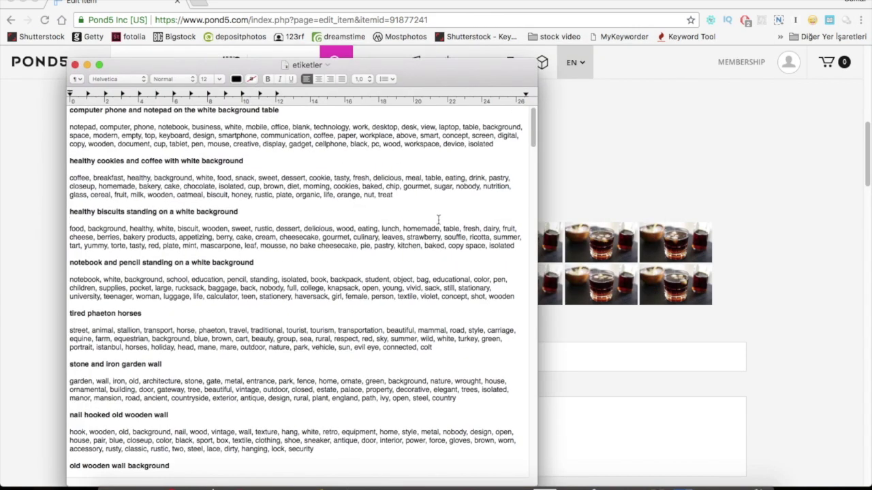
key(super+f)
text(ice coffee)
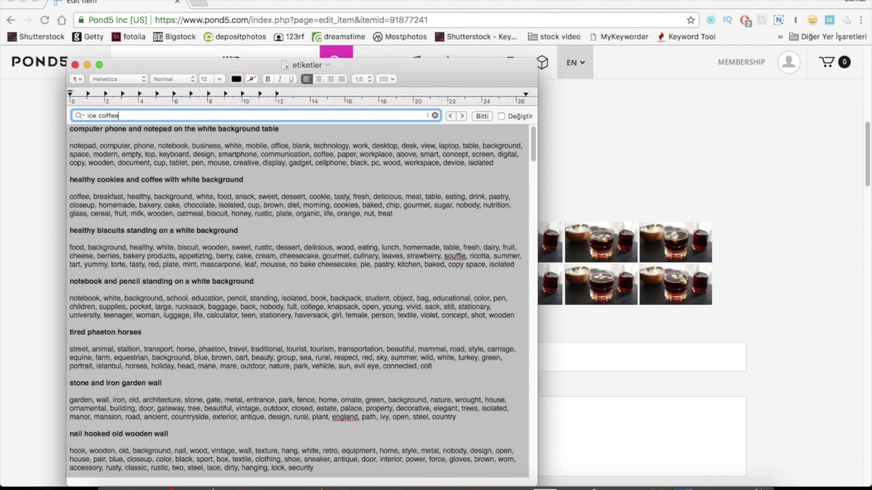
key(Return)
Step: Copy the heading "İce coffee on the black table" from the keyword document into the clip's title on the Pond5 page
click(112, 269)
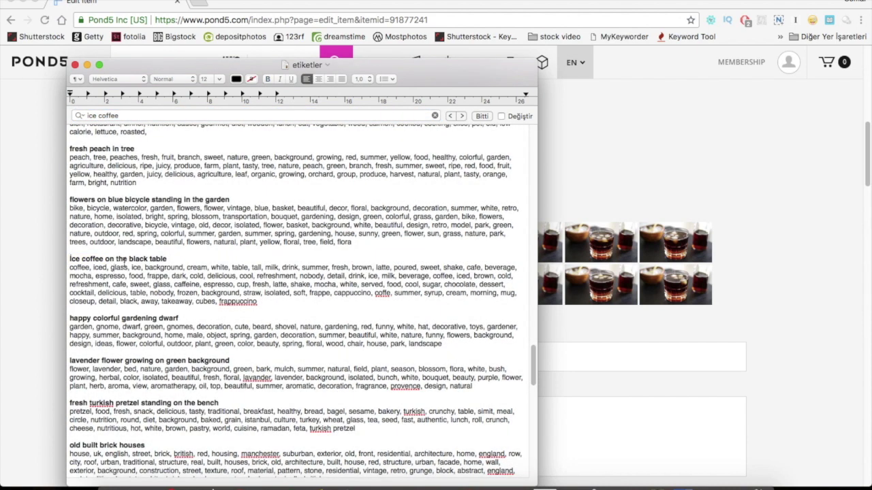
triple_click(130, 259)
key(super+Tab)
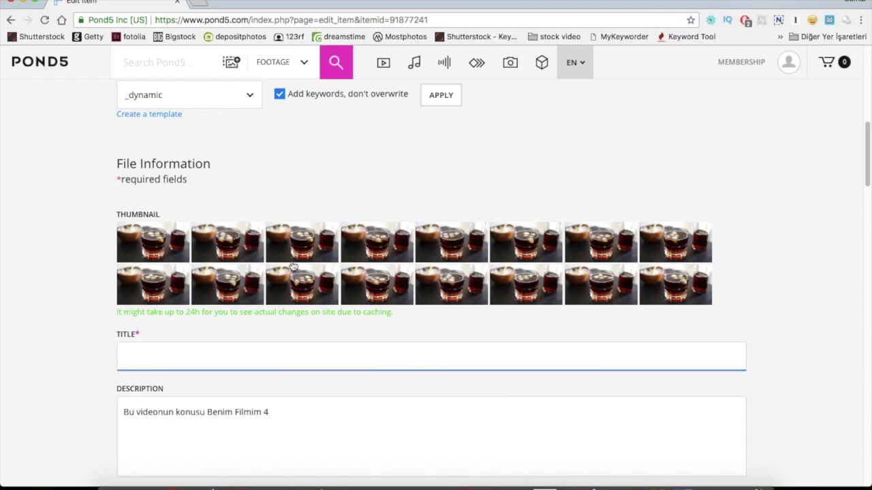
click(166, 358)
key(Escape)
key(super+v)
Step: Replace the clip's description with "İce coffee on the black table"
scroll(224, 415, down, 3)
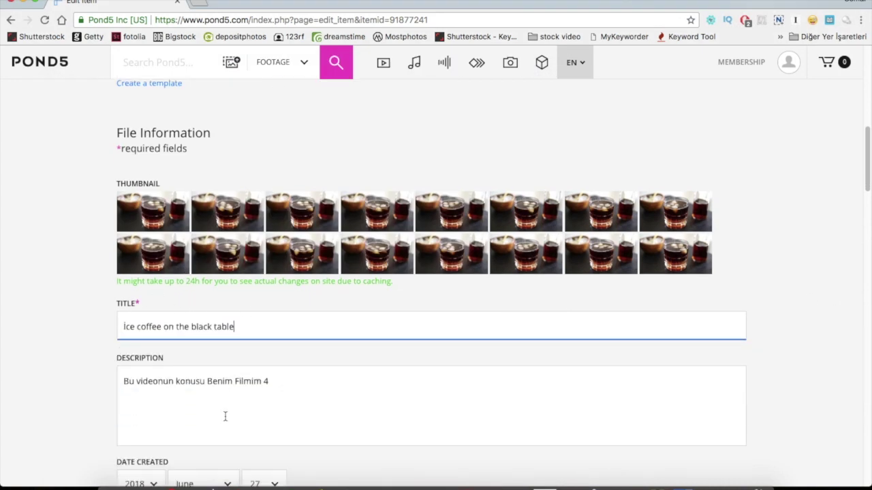
key(Tab)
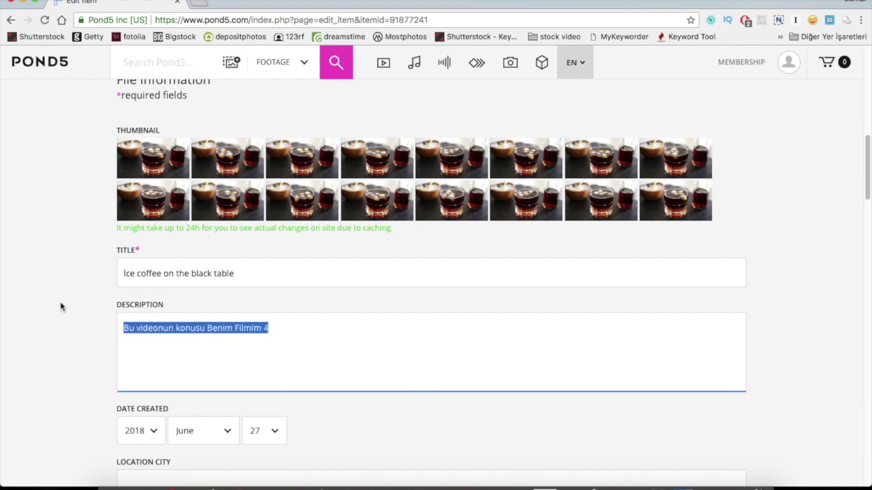
key(super+v)
click(4, 368)
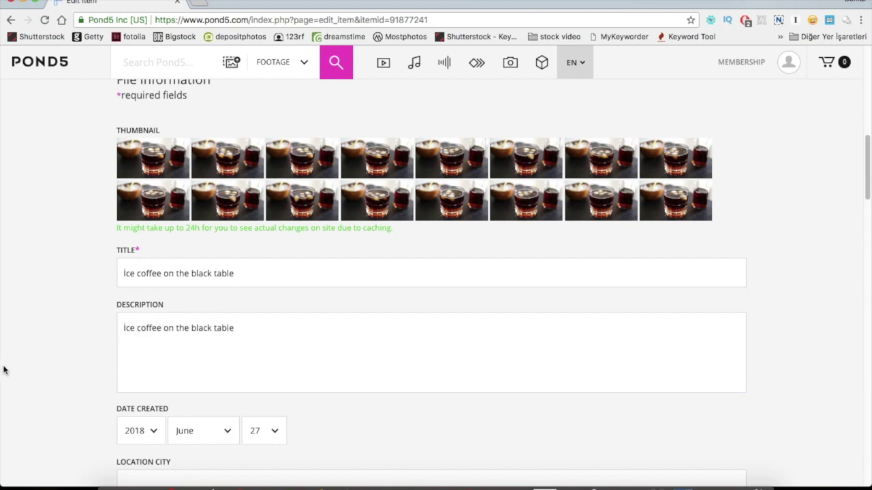
Step: Clear all the text from the clip's description
scroll(176, 348, down, 1)
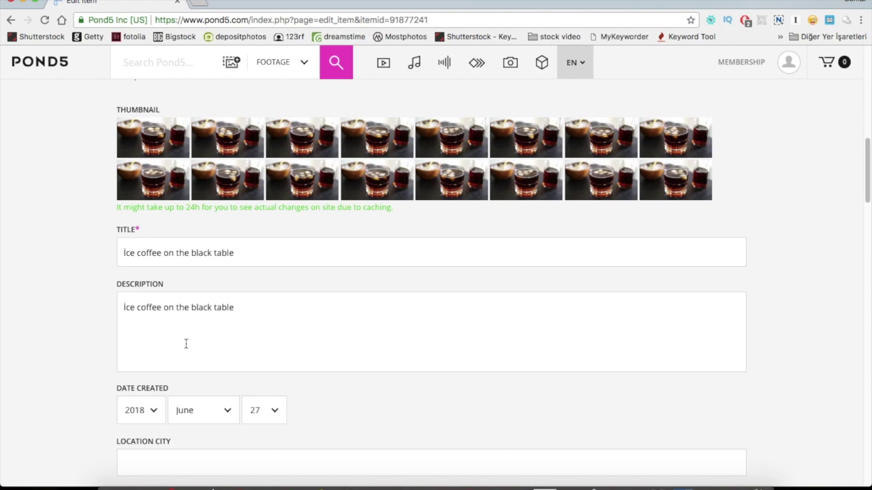
click(214, 319)
key(super+a)
key(BackSpace)
Step: Open Google Translate in a new browser tab and set it to translate from Turkish to English
click(200, 4)
text(tr)
key(Return)
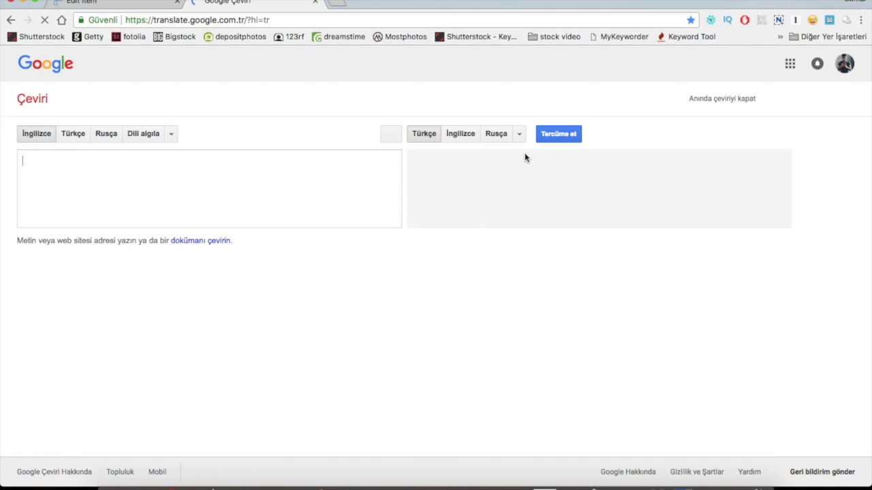
click(397, 134)
Step: Enter "siyah zeminli masa üzerinde duran buzlu kahve. Kahve bardağında dönen buzlar" as the text for translation
text(siyah zem)
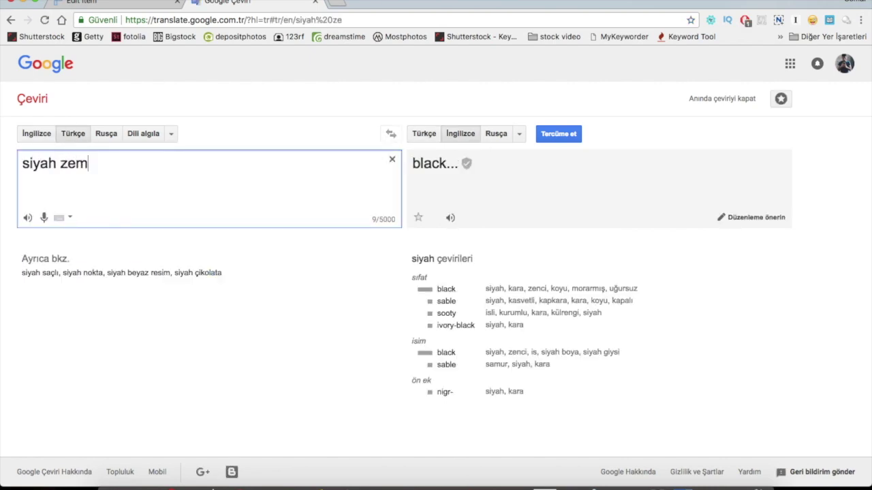
text(inli masa üzer)
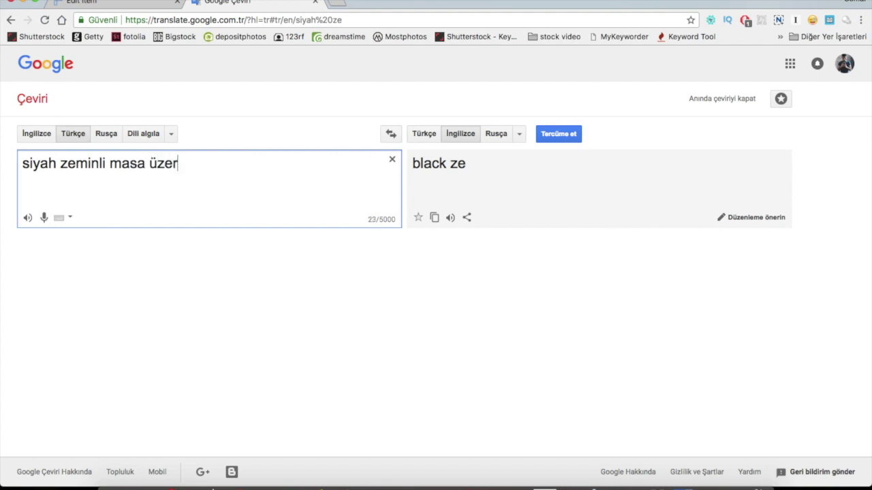
text(inde duran )
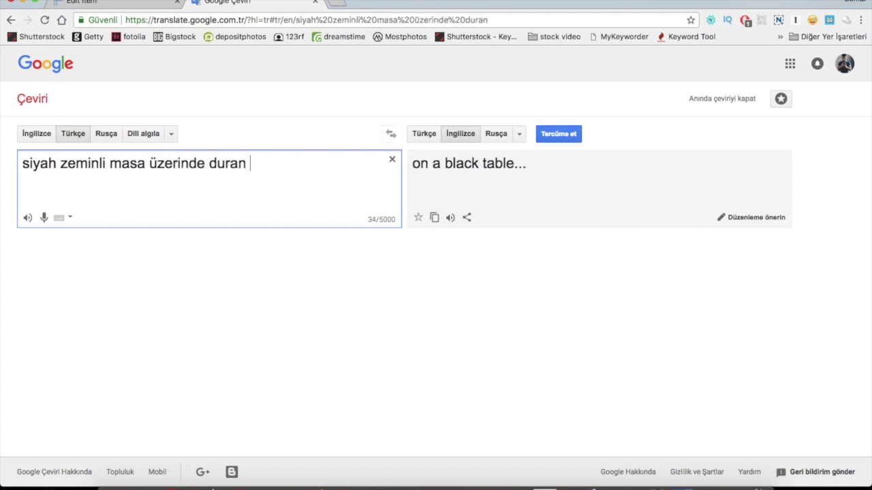
text(buzlu ka)
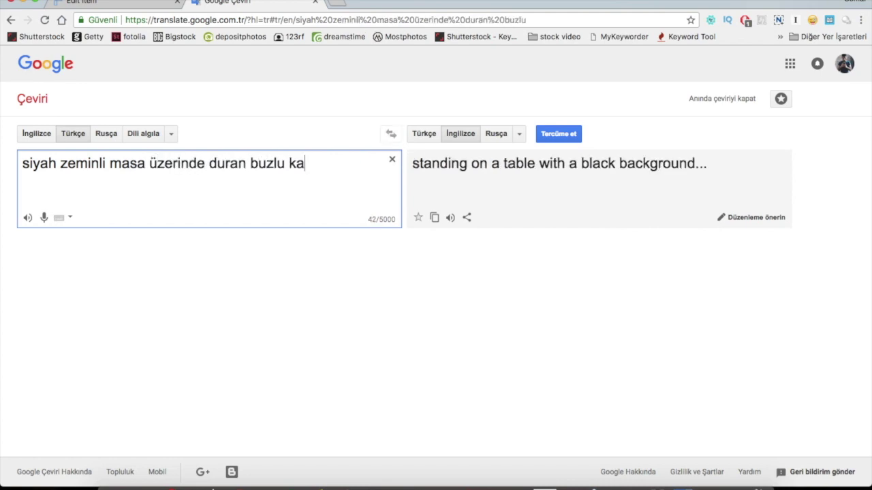
text(hve. Kah)
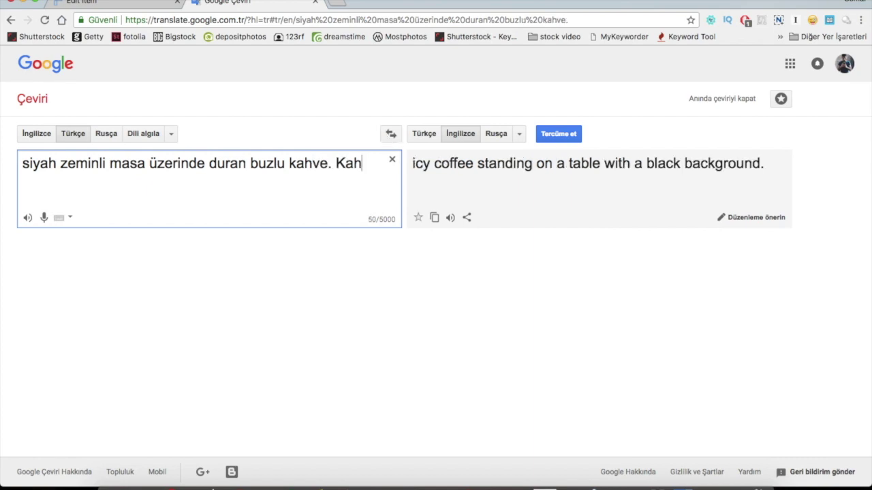
text(ve bardağınd)
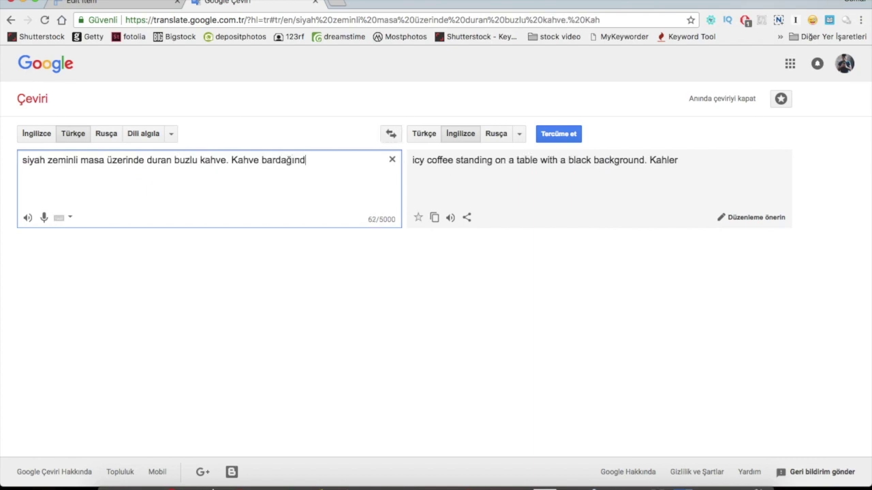
text(a dönen buzlar)
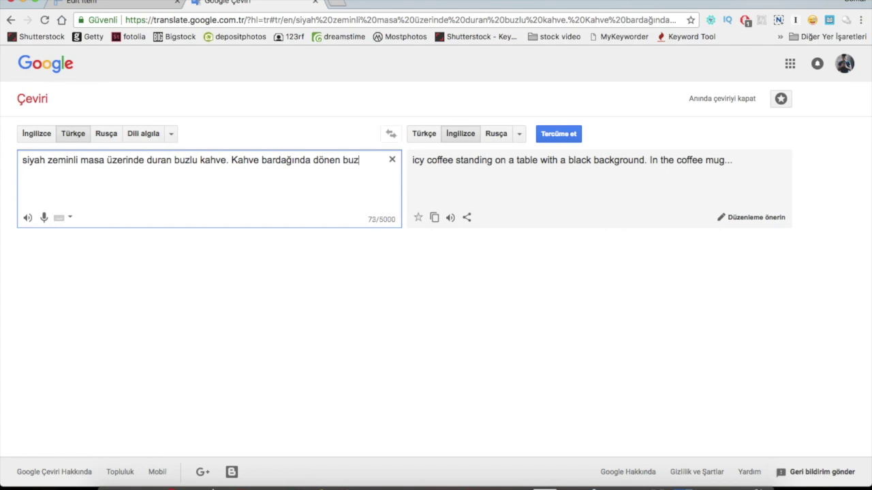
Step: Copy the English translation "icy coffee standing on a table with a black background. Ice in a coffee mug" into the Pond5 clip's description
click(434, 218)
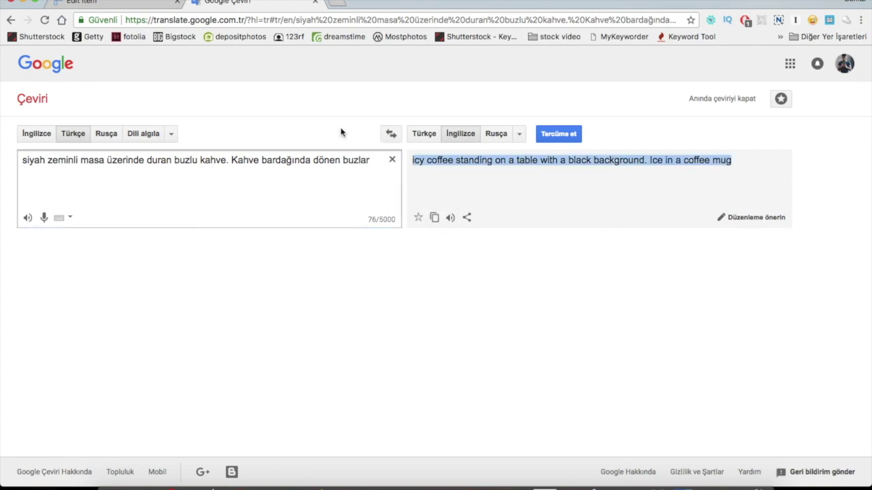
click(102, 2)
key(super+v)
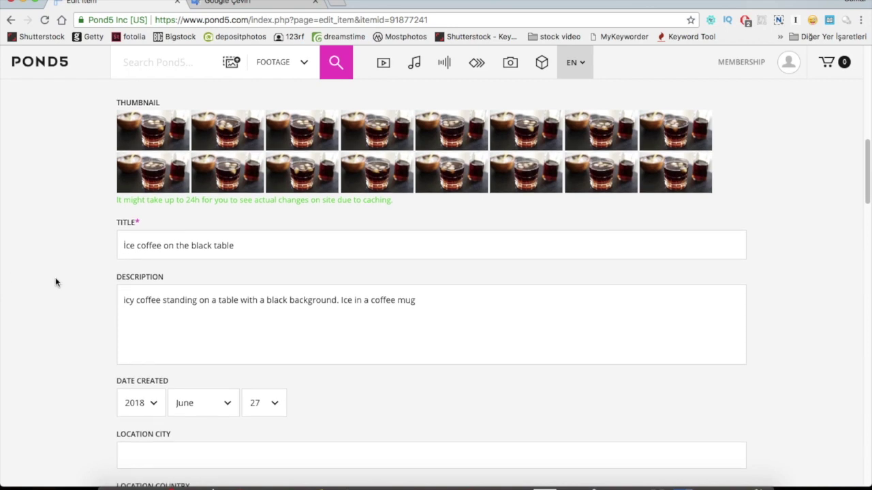
Step: Set the clip's location city to istanbul and its location country to Turkey
scroll(56, 282, down, 1)
scroll(142, 329, down, 5)
click(192, 289)
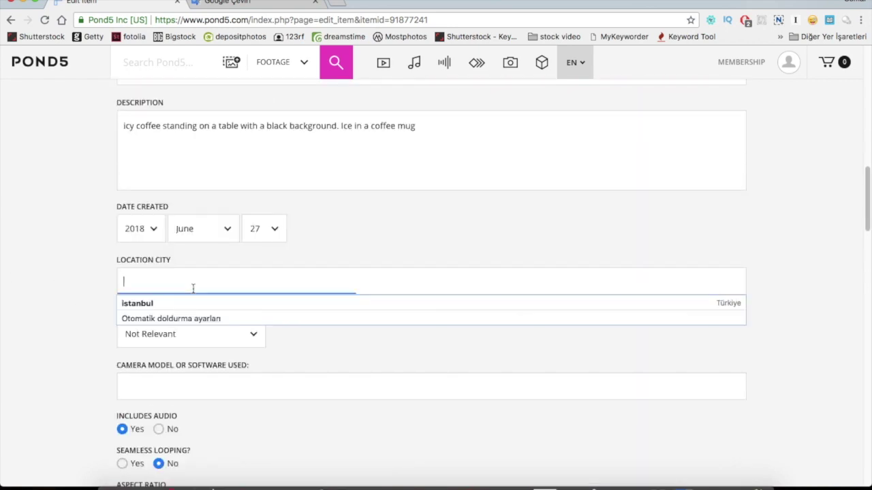
click(188, 303)
scroll(360, 332, down, 1)
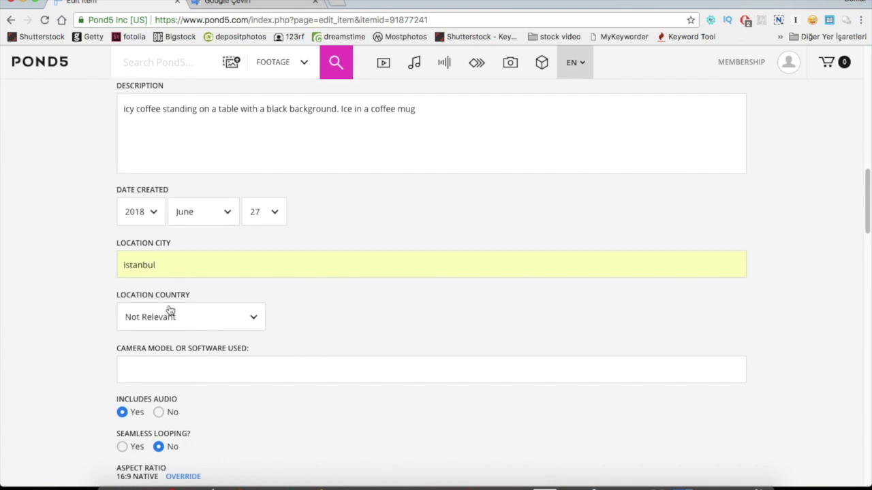
click(171, 318)
text(tur)
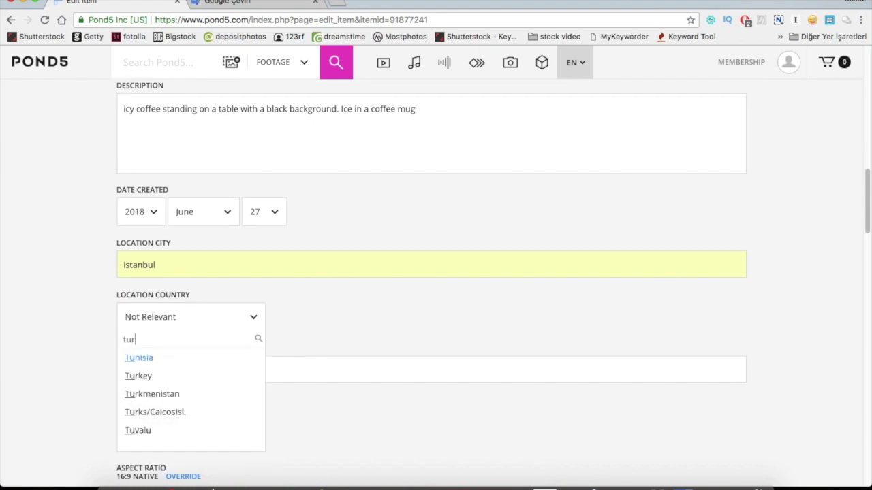
click(174, 359)
Step: Fill in the camera model or software used with the saved entry "sony a6000 - 50 mm f1.8"
scroll(68, 352, down, 3)
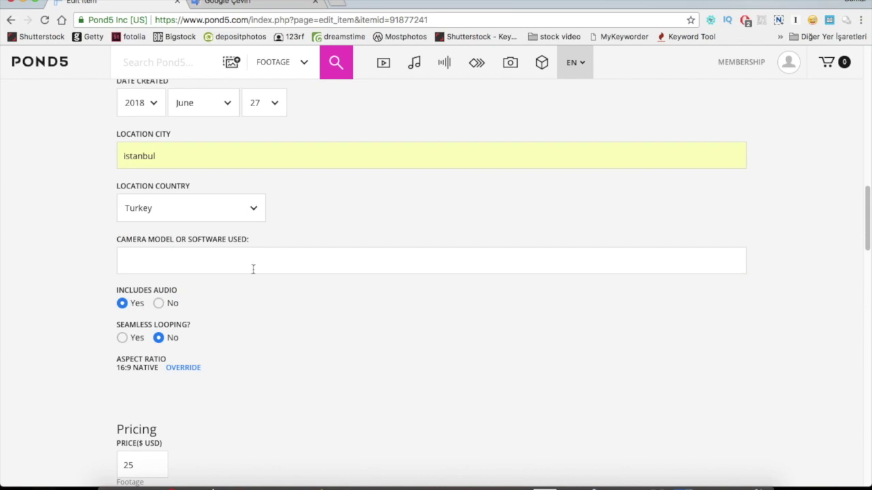
click(256, 265)
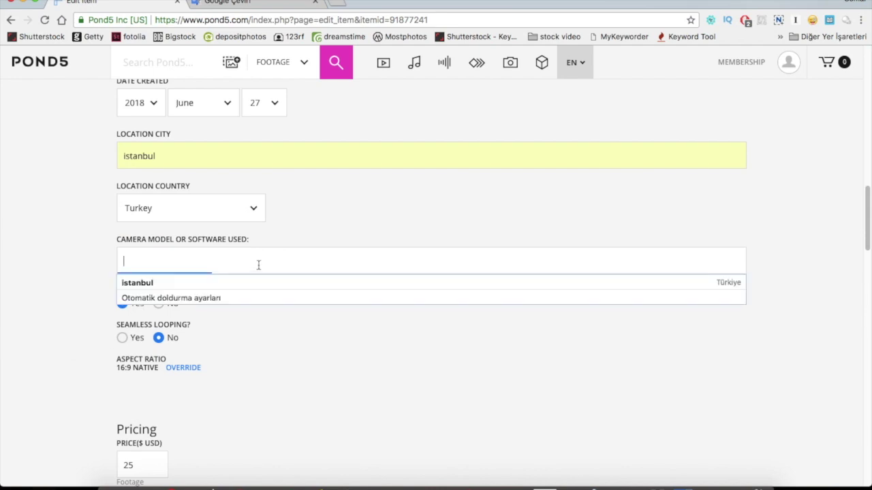
text(son)
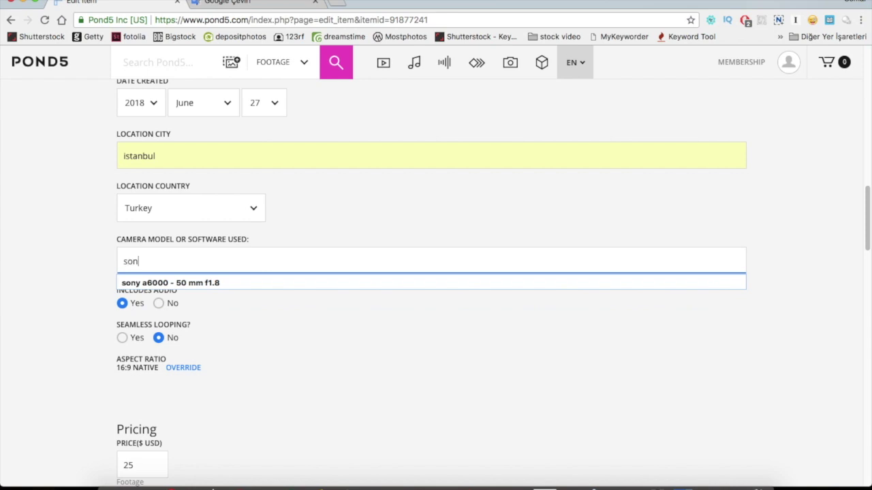
text(y a)
key(Down)
key(Return)
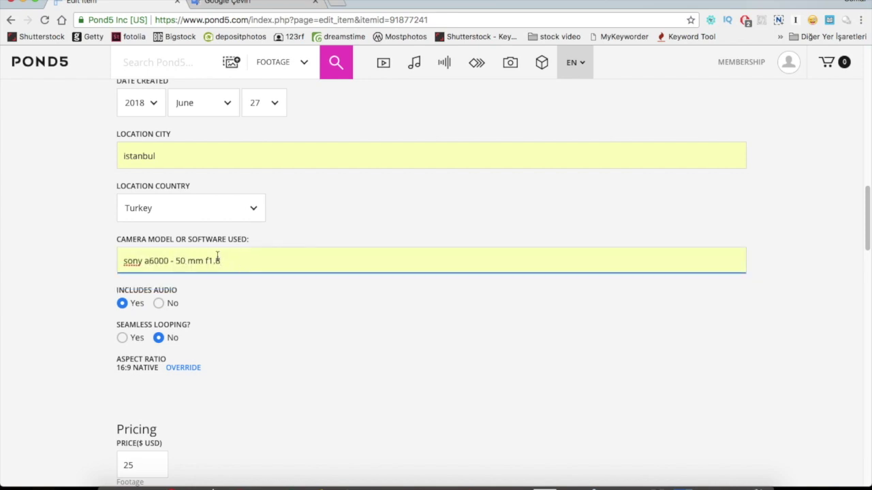
Step: Correct the lens in the camera model text so it reads "sony a6000 - 30 mm f1.4"
click(187, 261)
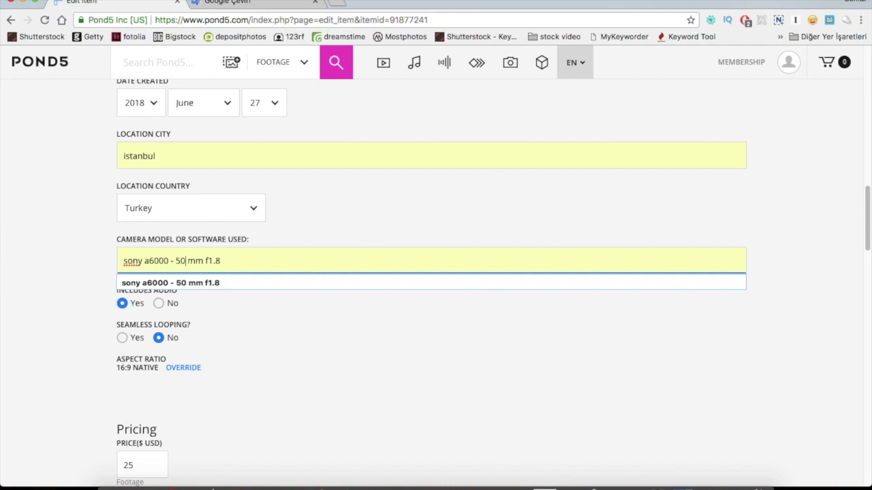
key(BackSpace)
key(BackSpace)
text(35)
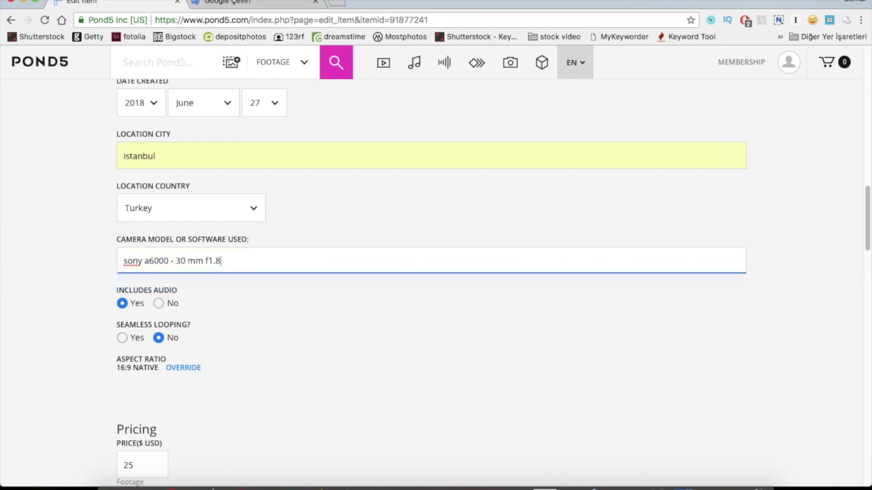
Step: Mark the clip as not including audio
scroll(162, 261, down, 1)
click(158, 257)
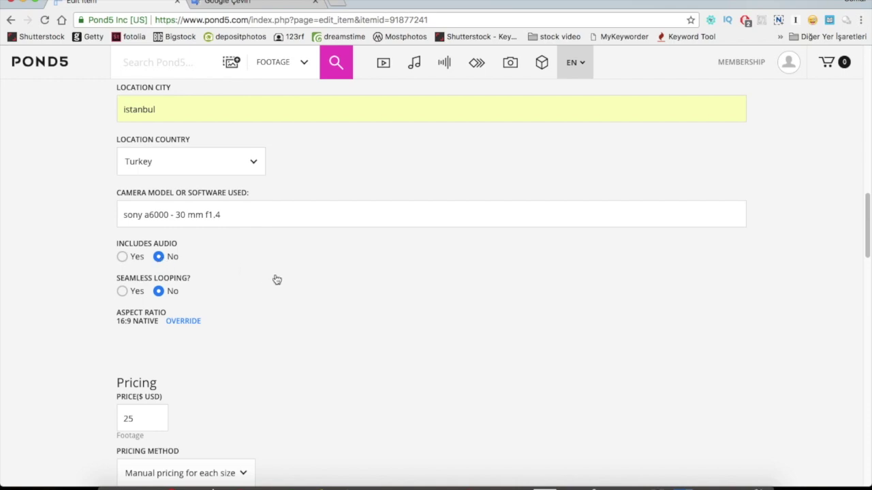
scroll(150, 295, down, 1)
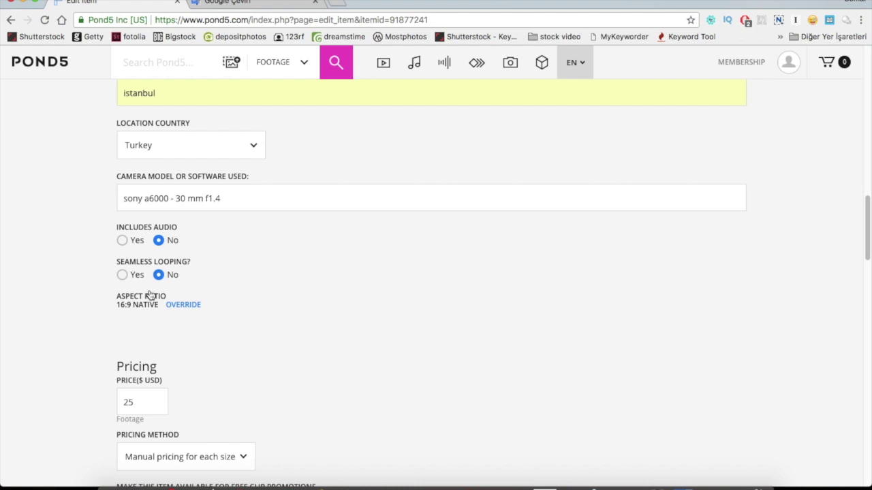
Step: Play the clip's preview video in the item summary and skip close to its end
scroll(379, 335, up, 15)
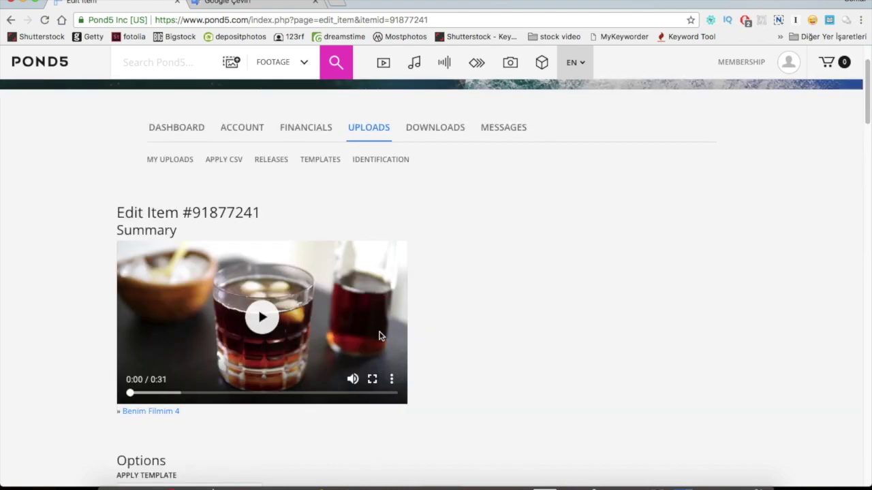
click(242, 321)
click(264, 330)
click(263, 336)
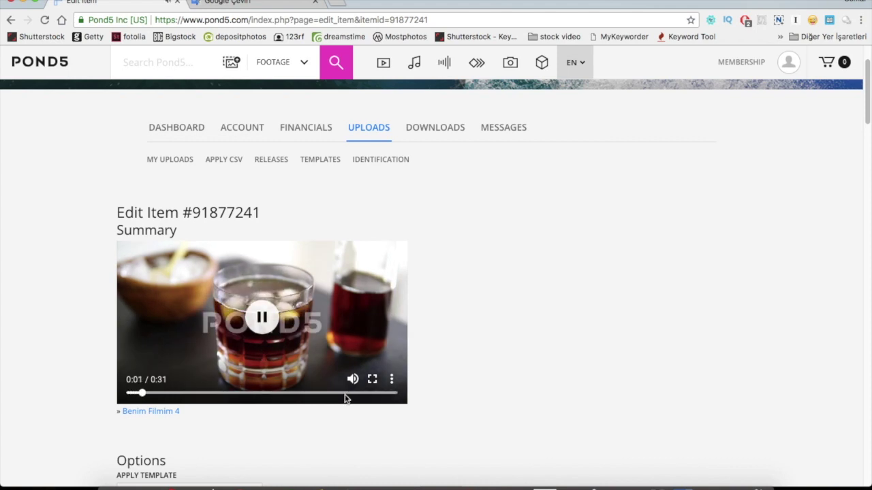
click(378, 394)
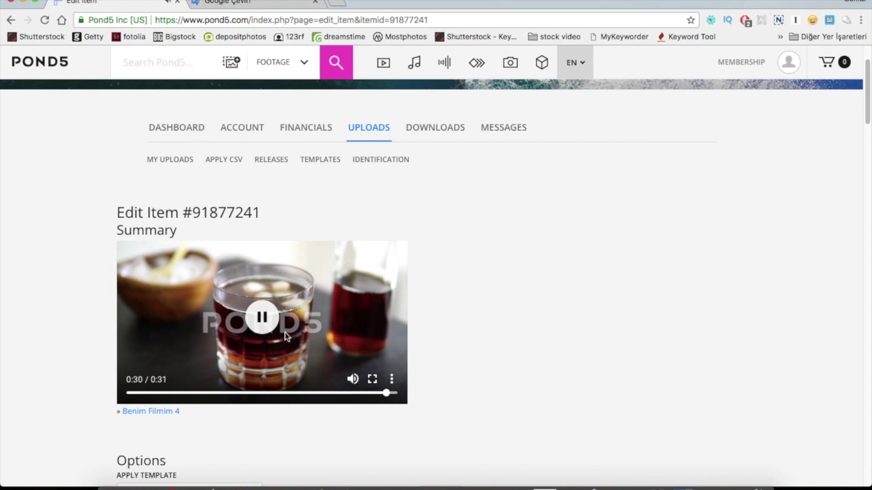
Step: Set the clip's price to 25 US dollars
scroll(375, 317, down, 10)
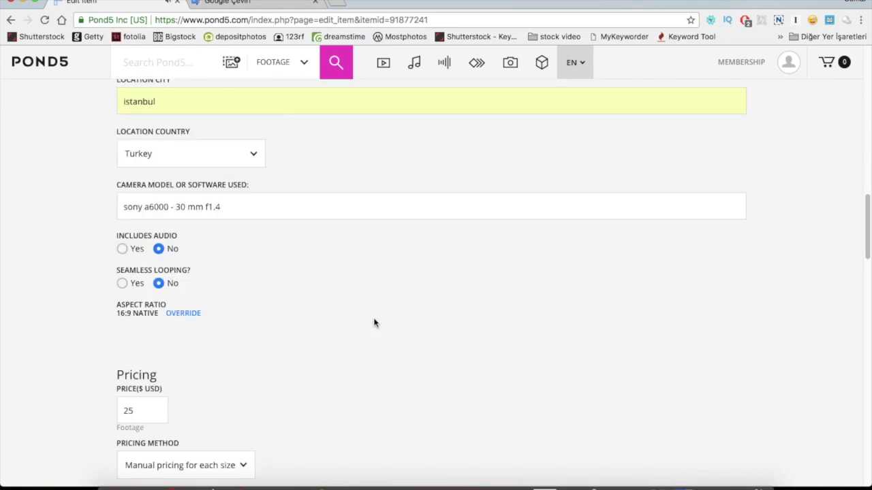
scroll(218, 299, down, 3)
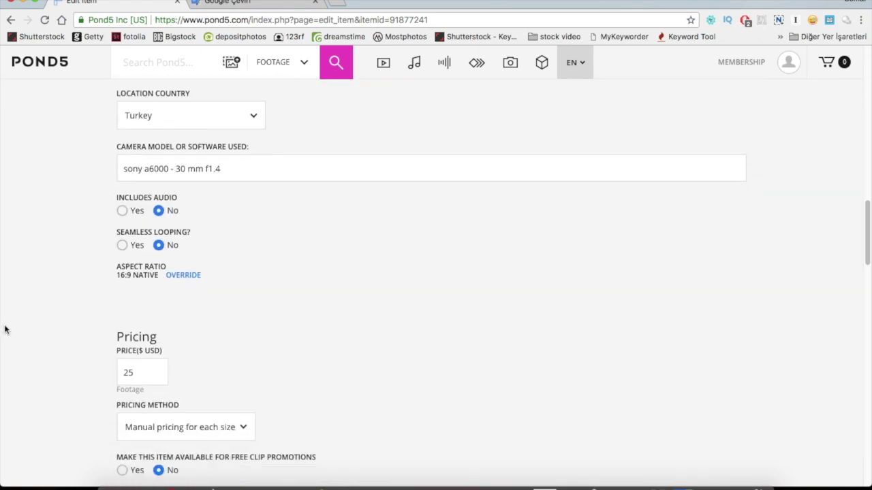
scroll(49, 324, down, 2)
click(153, 308)
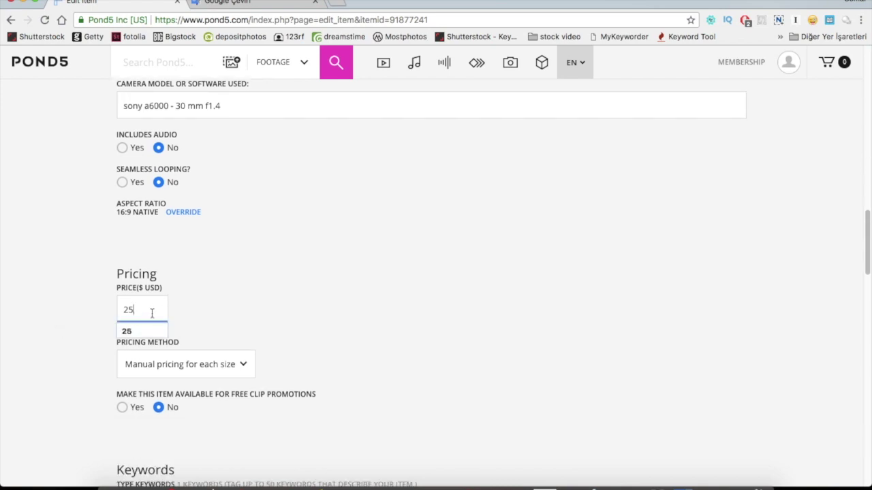
click(144, 327)
Step: Try the pricing method "Let Pond5 set my price" and restore "Manual pricing for each size"
click(182, 364)
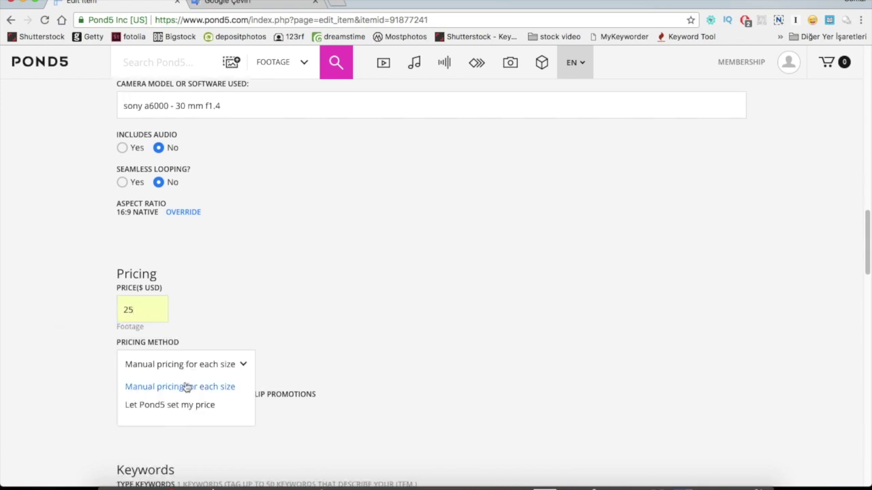
click(175, 408)
click(159, 366)
click(160, 388)
click(149, 308)
click(276, 293)
scroll(278, 300, down, 1)
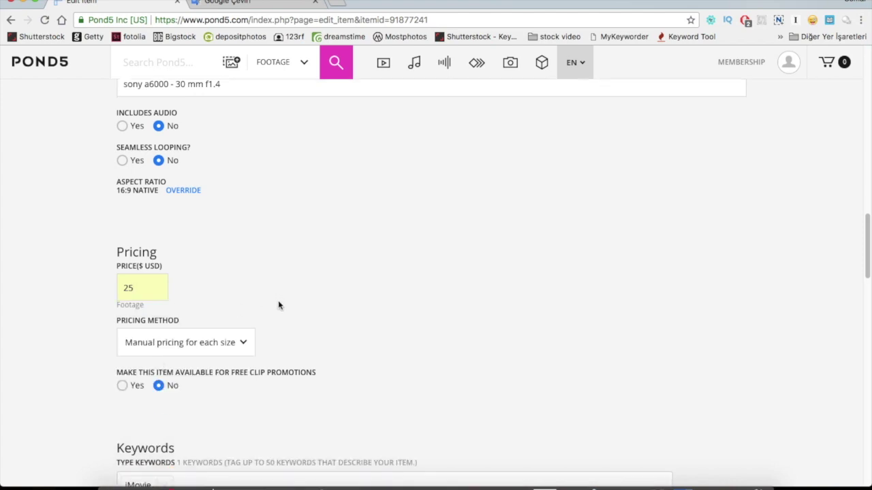
scroll(278, 305, up, 1)
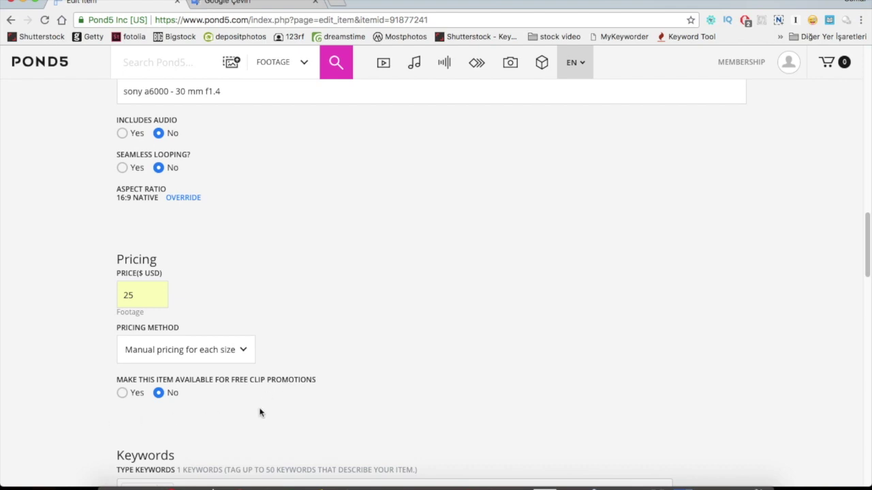
Step: Remove the iMovie tag from the clip's keywords
scroll(259, 412, down, 1)
scroll(260, 412, down, 5)
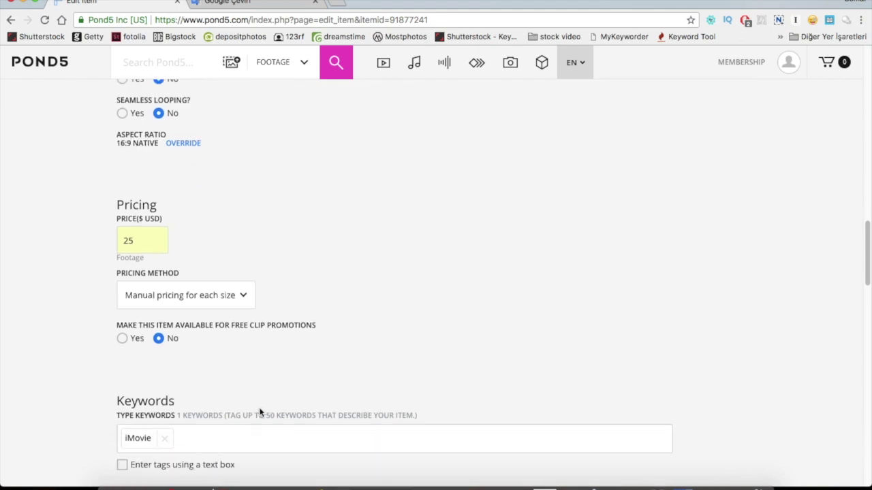
click(164, 312)
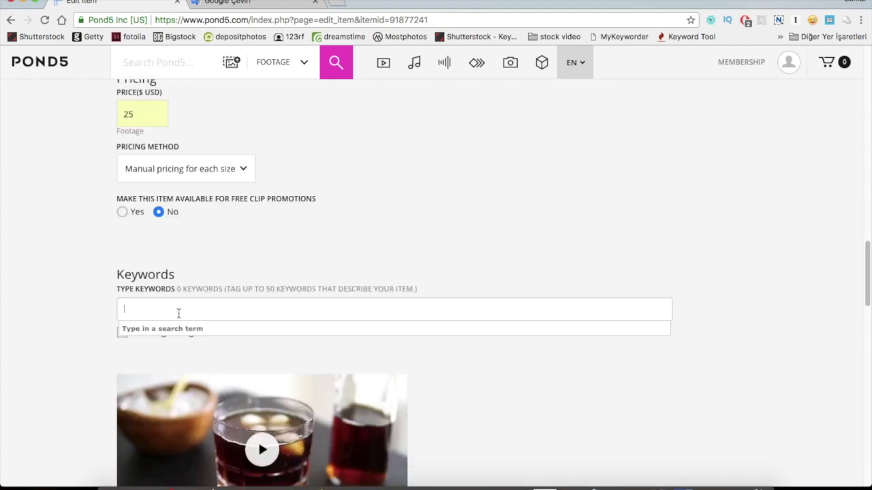
Step: Copy the keyword list for "ice coffee on the black table" from the etiketler document into the clip's keywords
key(super+Tab)
triple_click(151, 283)
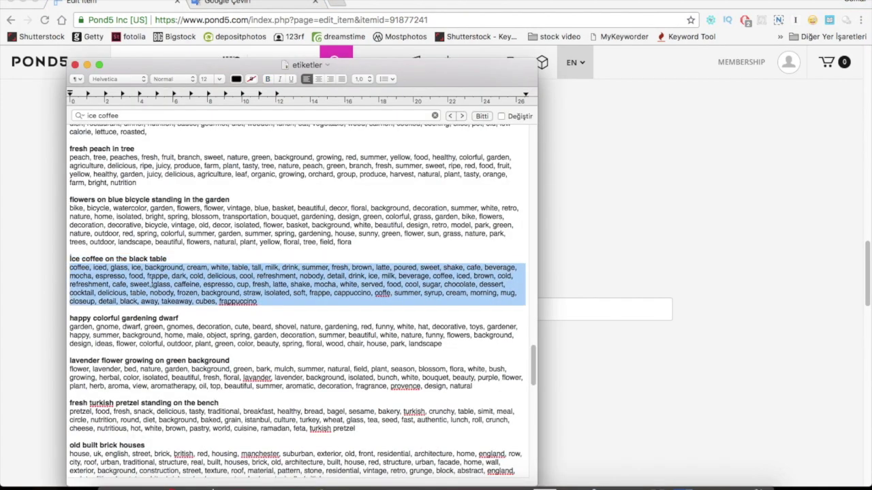
key(super+Tab)
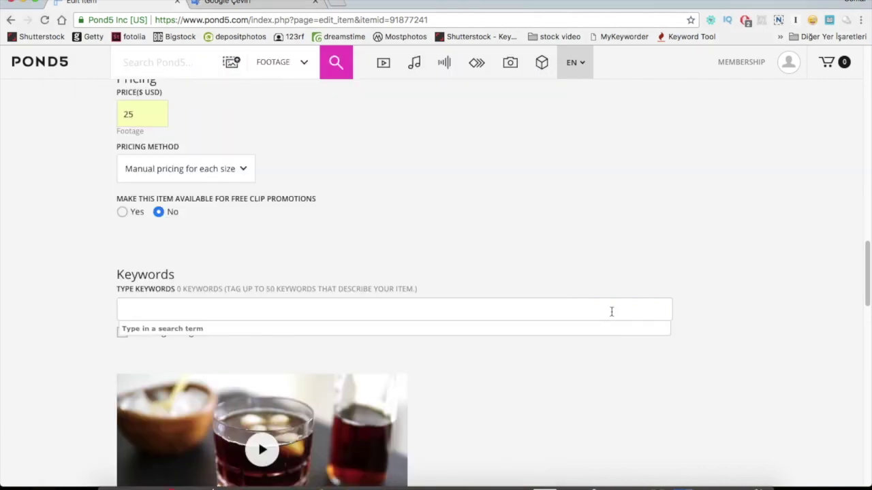
click(612, 312)
key(super+v)
key(Return)
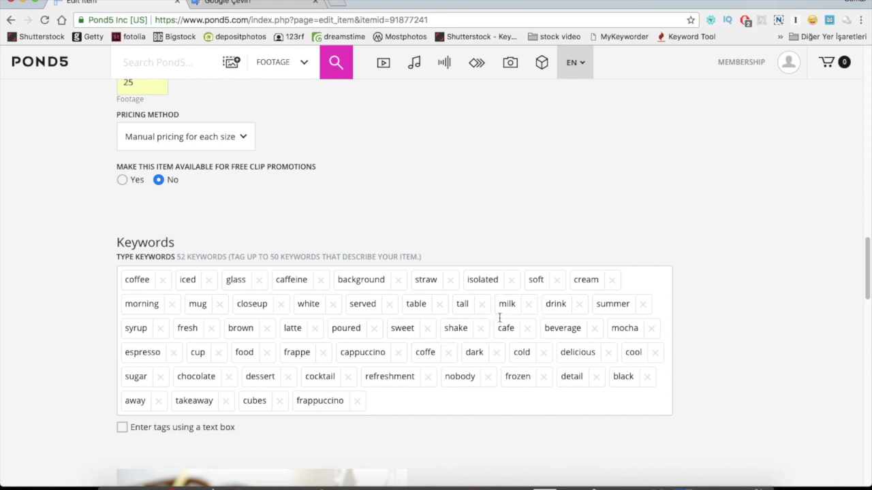
Step: Delete the keywords milk, takeaway and chocolate from the clip's tags
click(528, 303)
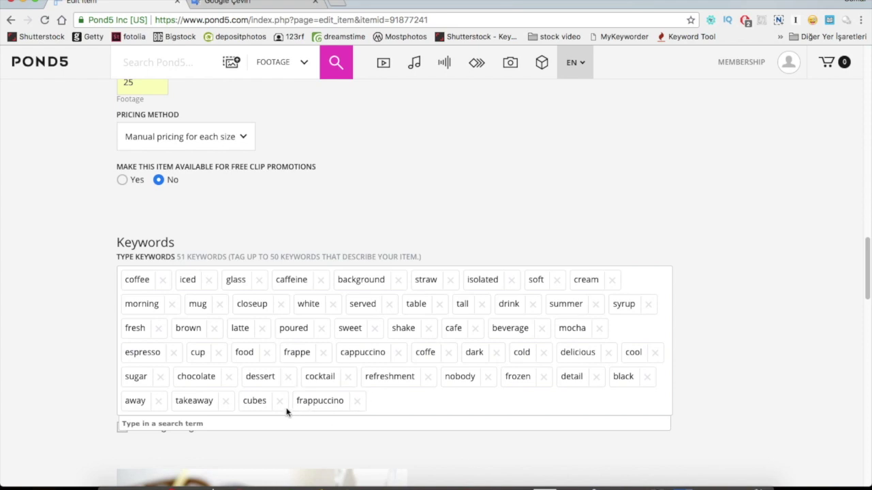
click(226, 402)
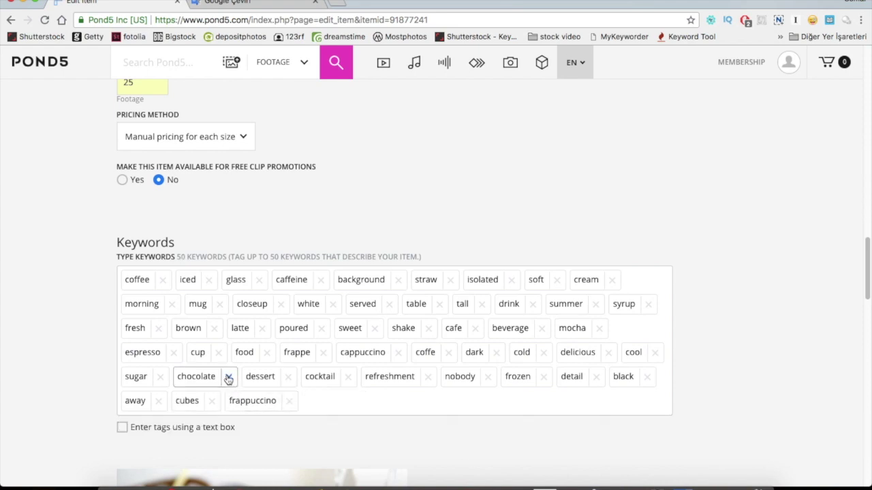
click(227, 377)
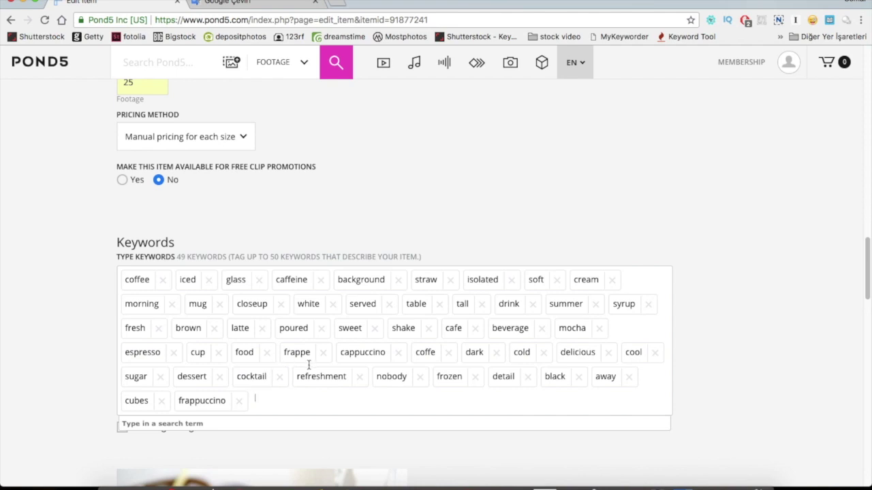
Step: Choose the suggested tag no people, plus real time and close up from the camera and image data suggestions
scroll(154, 288, down, 6)
click(122, 287)
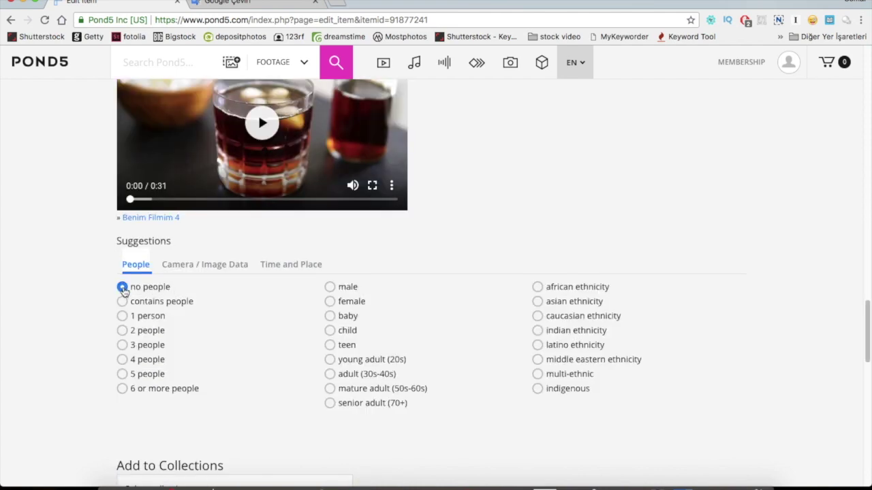
click(225, 270)
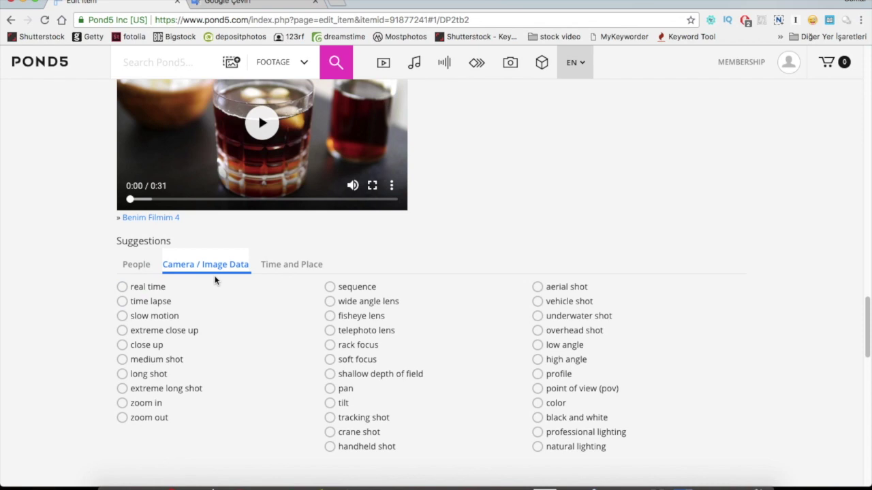
click(134, 289)
click(157, 348)
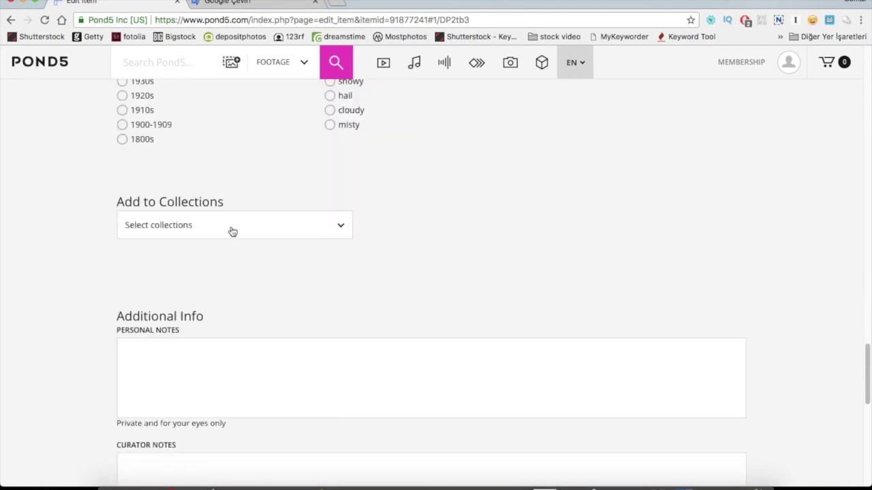
Step: Check the available collections for the clip and the personal and curator notes fields
click(232, 229)
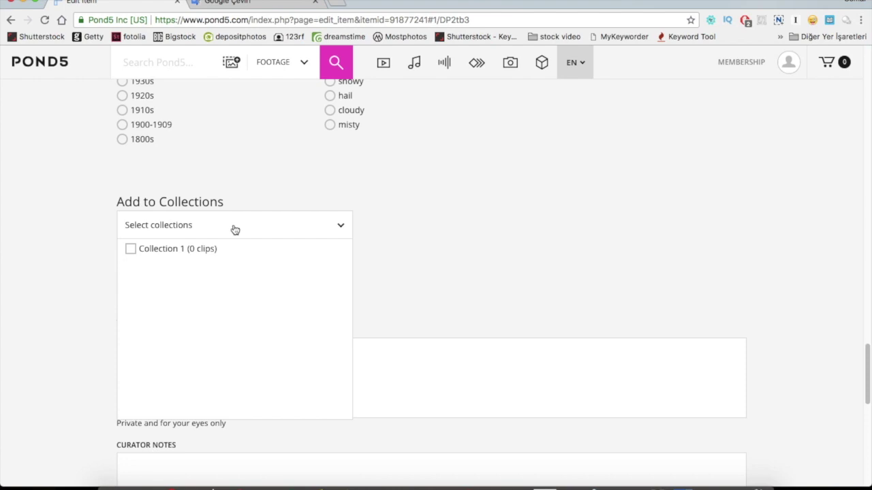
click(417, 232)
scroll(353, 242, down, 5)
drag(120, 102, 183, 102)
click(252, 130)
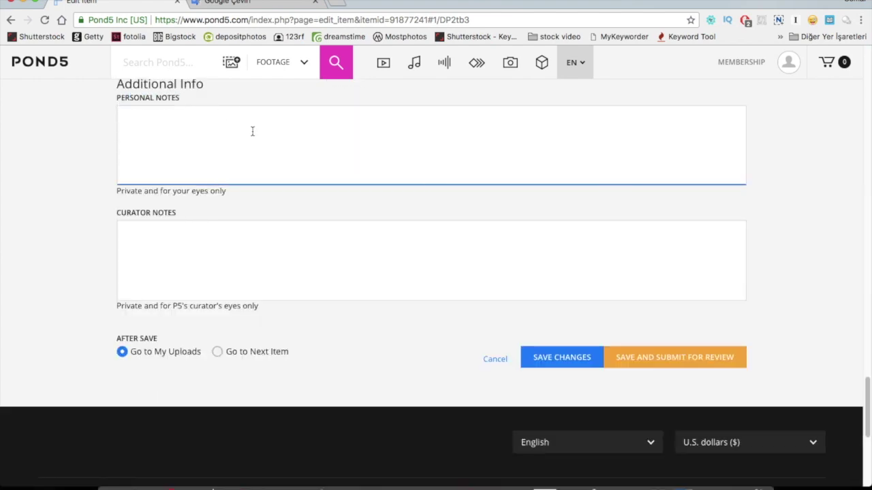
click(223, 277)
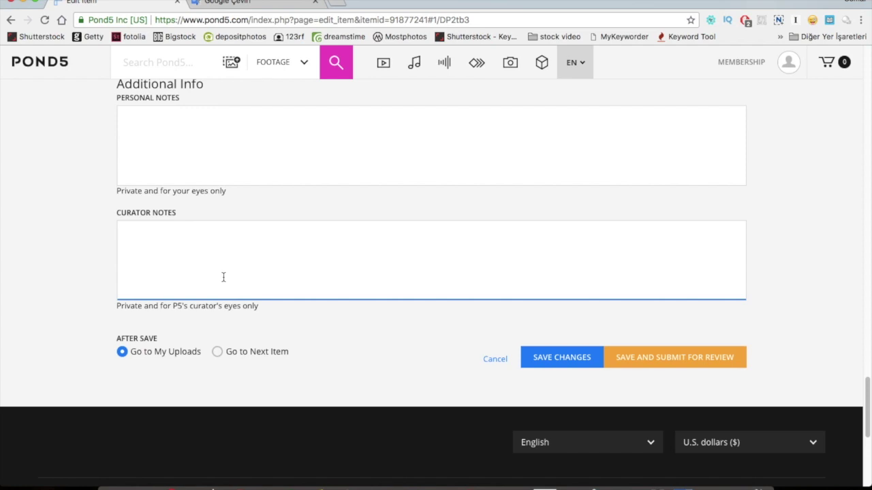
Step: Save the clip's information and submit it for review
scroll(450, 307, down, 1)
click(677, 328)
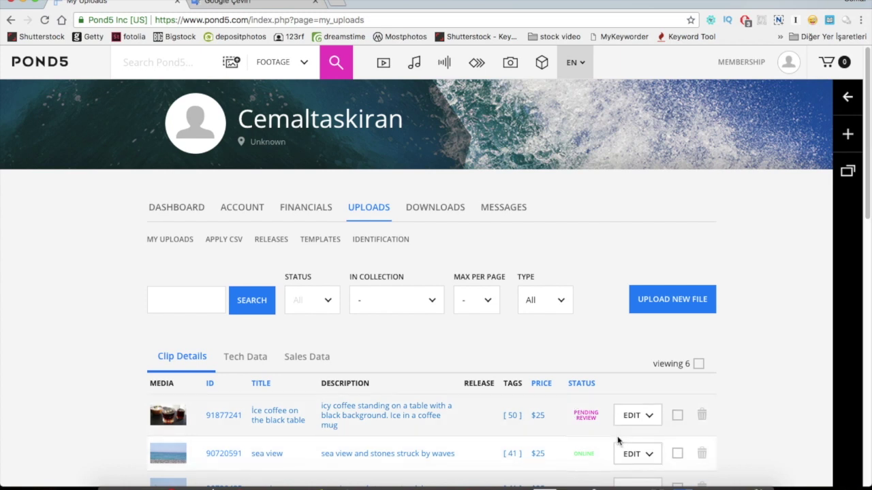
Step: Check the review status of the submitted iced coffee clip in the list of uploads
scroll(748, 366, down, 1)
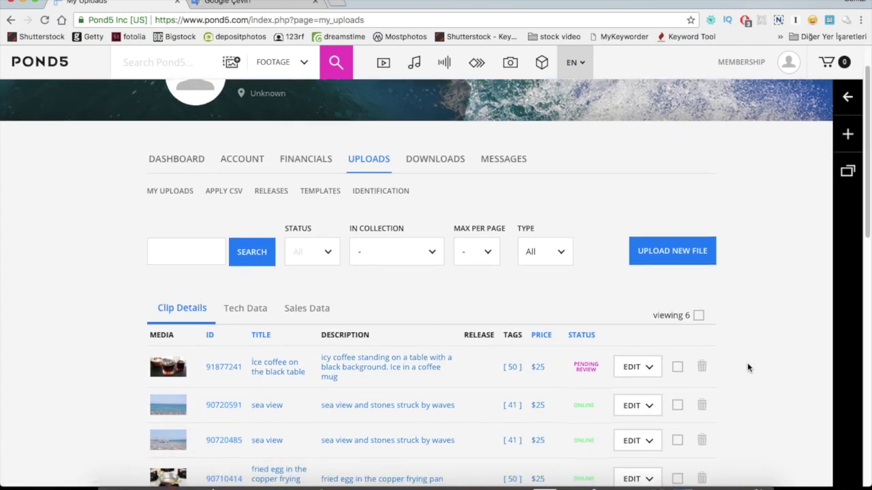
scroll(747, 366, down, 5)
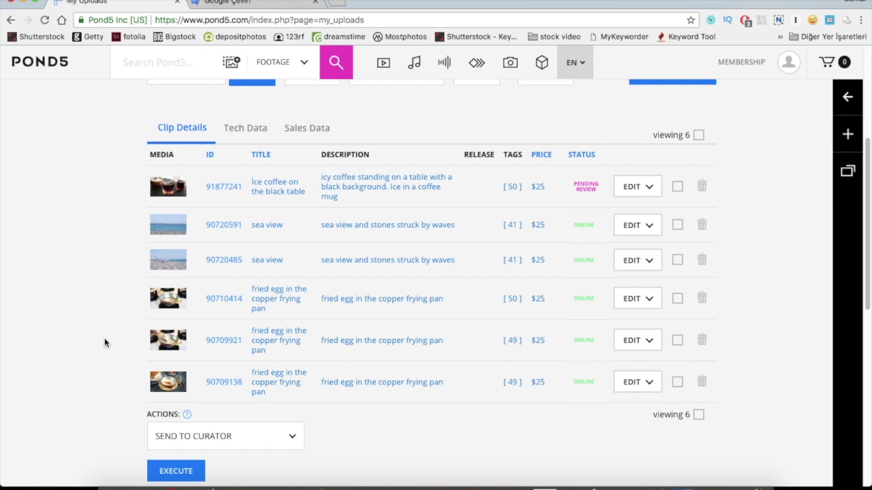
scroll(79, 292, up, 1)
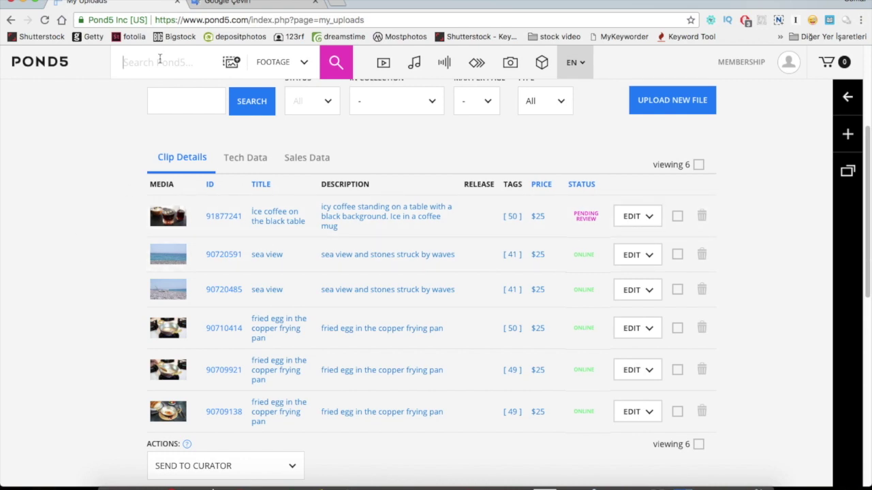
Step: Search the Pond5 footage library for "ice coffee black table"
text(ce coffe)
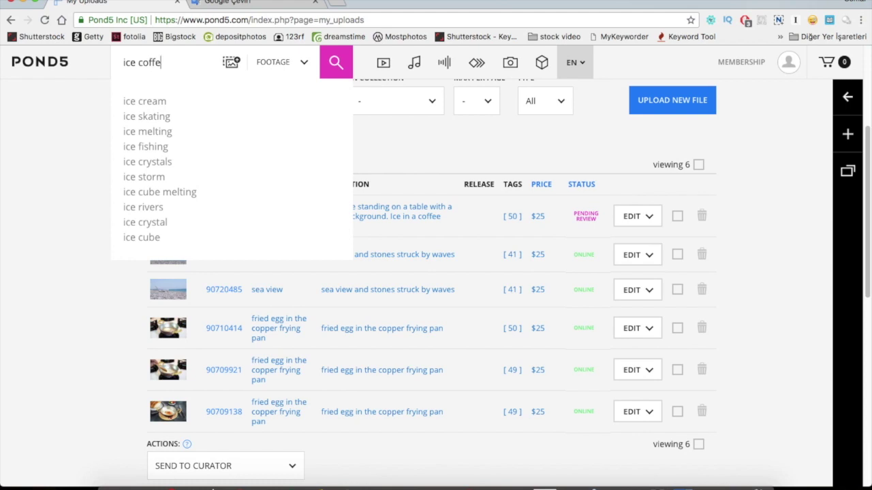
key(Tab)
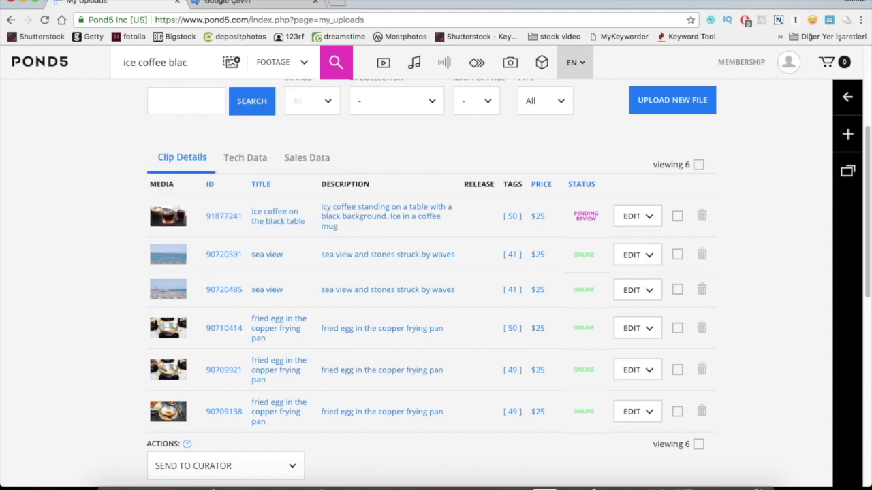
text(e)
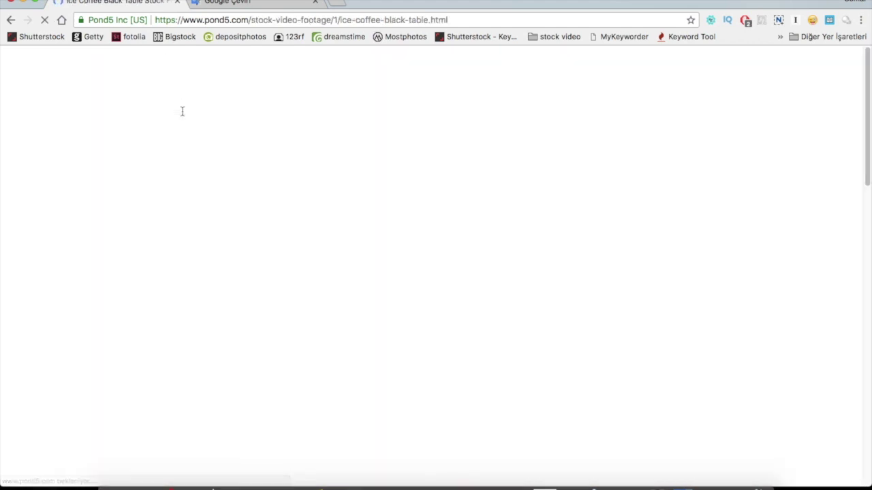
Step: Browse the first page of footage results and open the clip of a female pouring milk and coffee on iced latte in a jar
scroll(403, 193, down, 5)
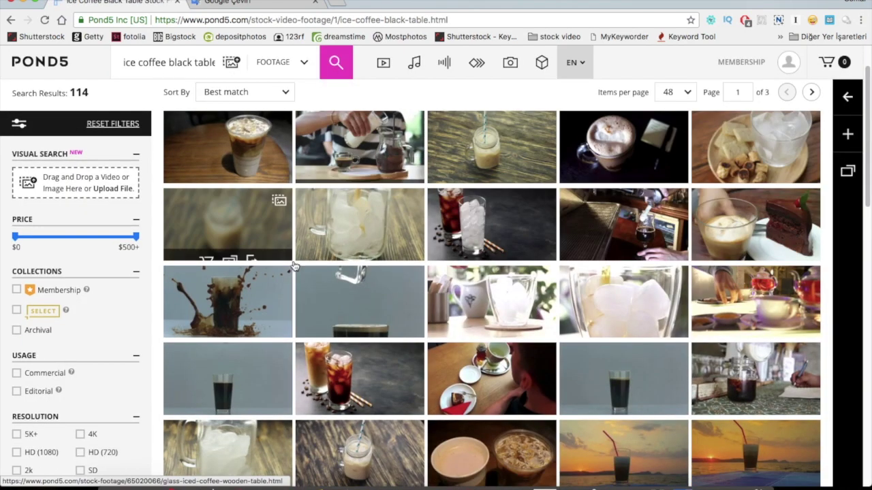
scroll(396, 273, down, 1)
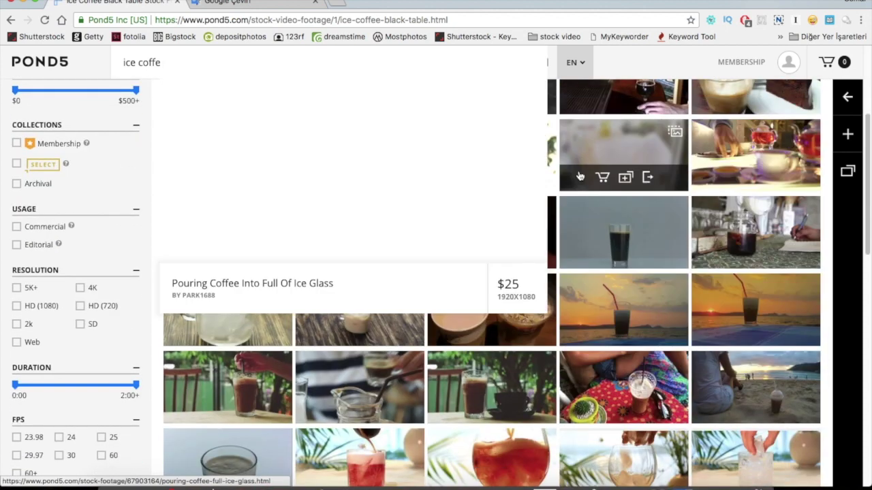
scroll(579, 176, down, 1)
scroll(579, 176, down, 5)
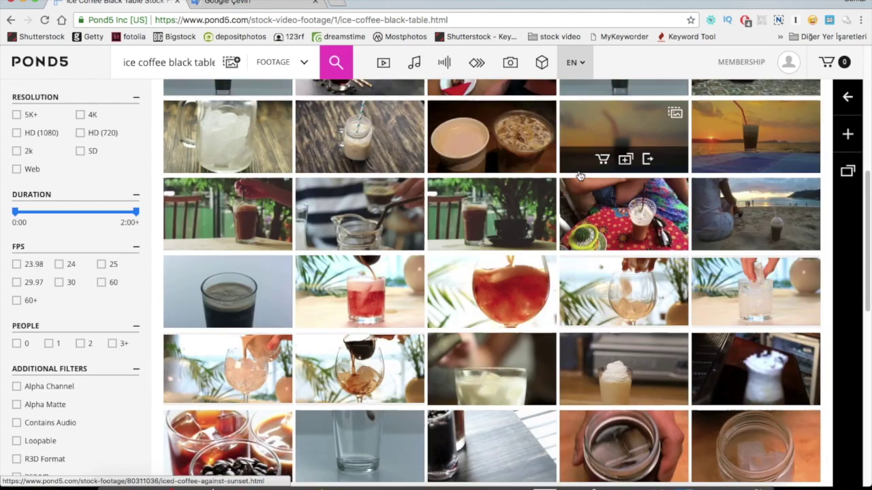
scroll(579, 176, down, 2)
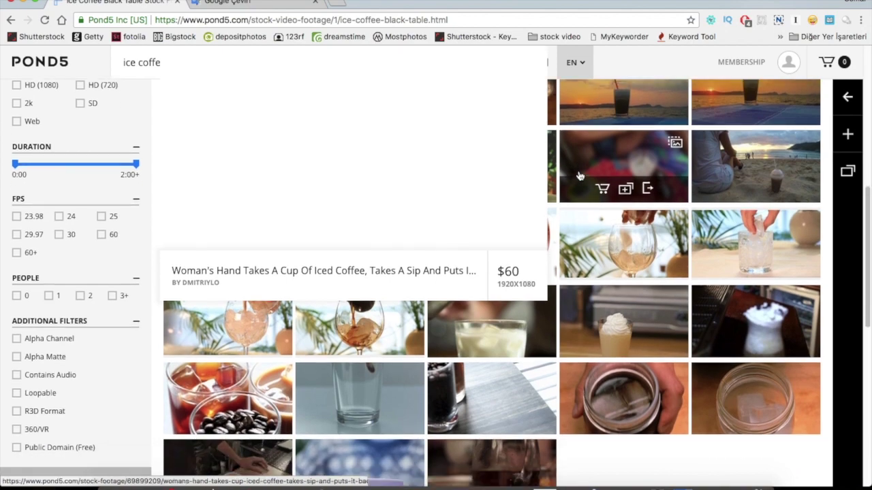
scroll(579, 176, down, 5)
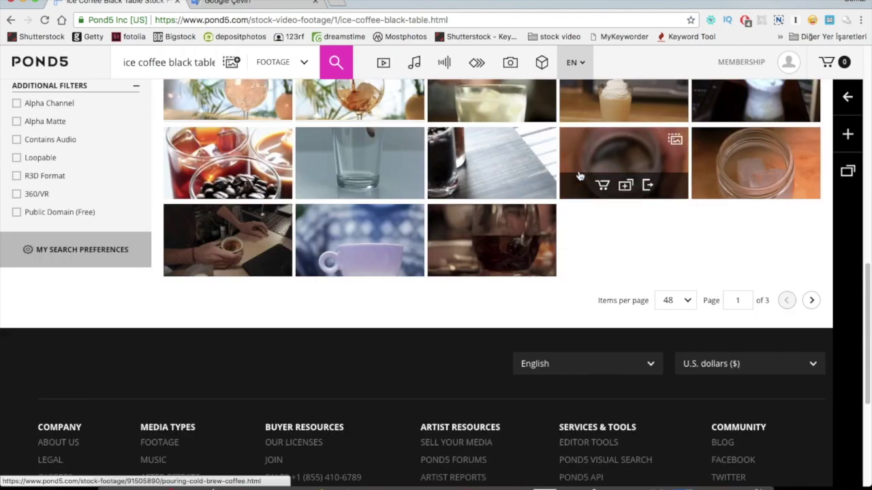
scroll(579, 175, up, 20)
click(579, 176)
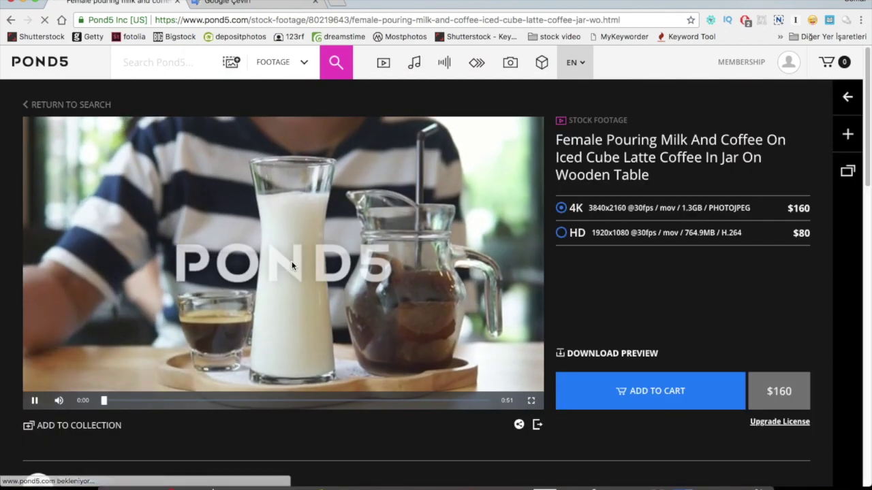